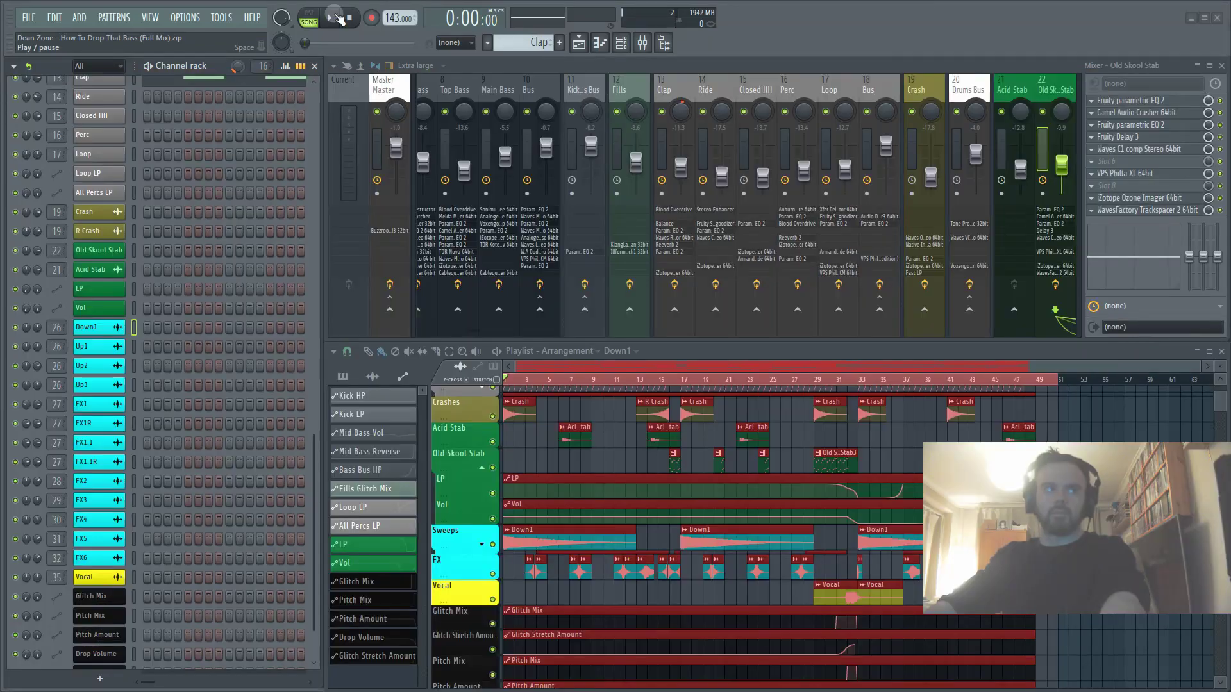
Play the song and inspect the effect chains of the Master, Intro Kick, Kick Gate and Main Kick mixer tracks.
left_click(333, 17)
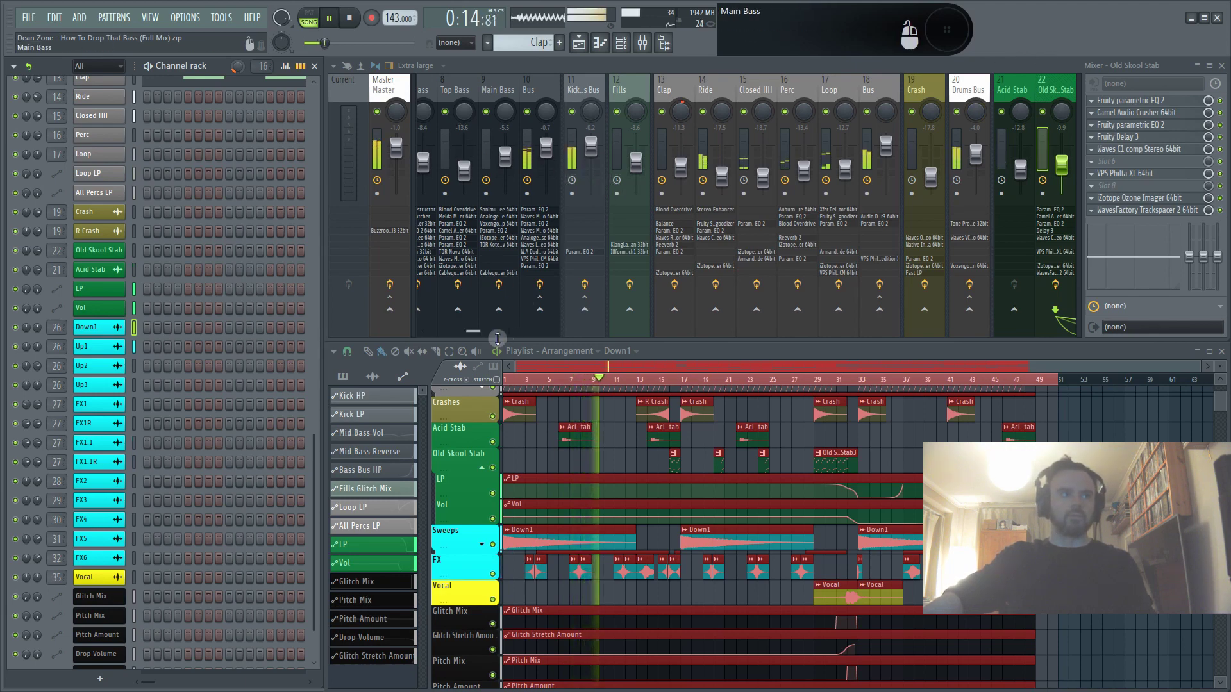
left_click_drag(478, 332, 398, 330)
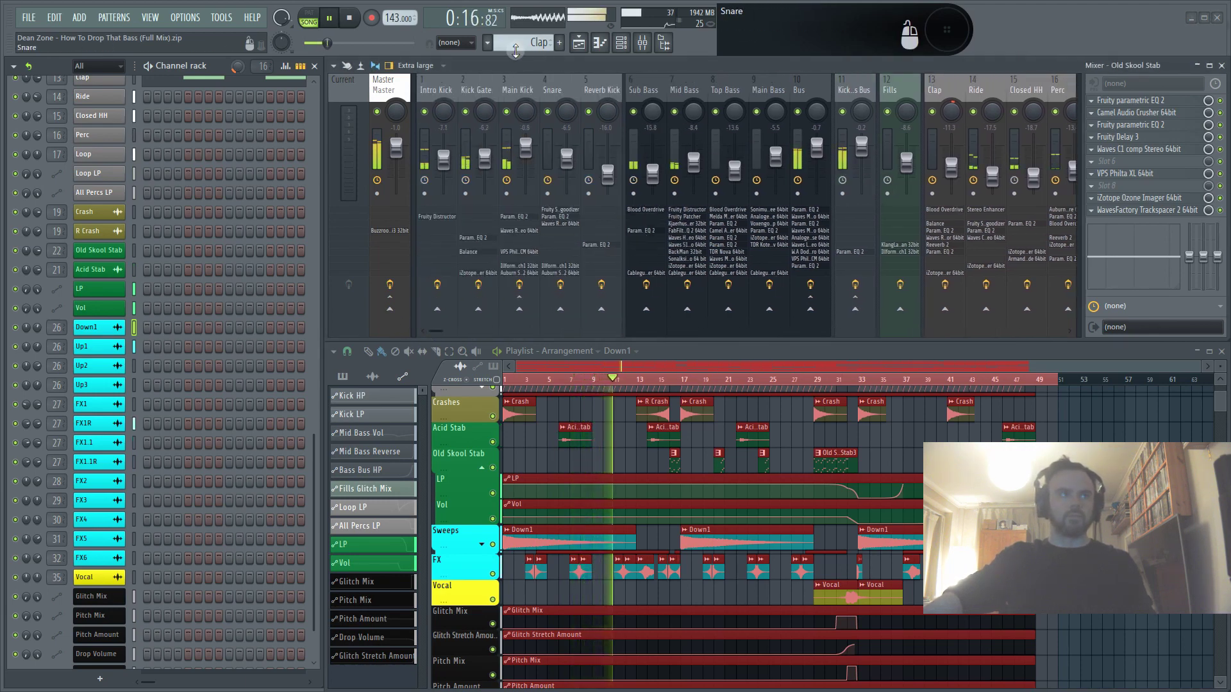
left_click(386, 93)
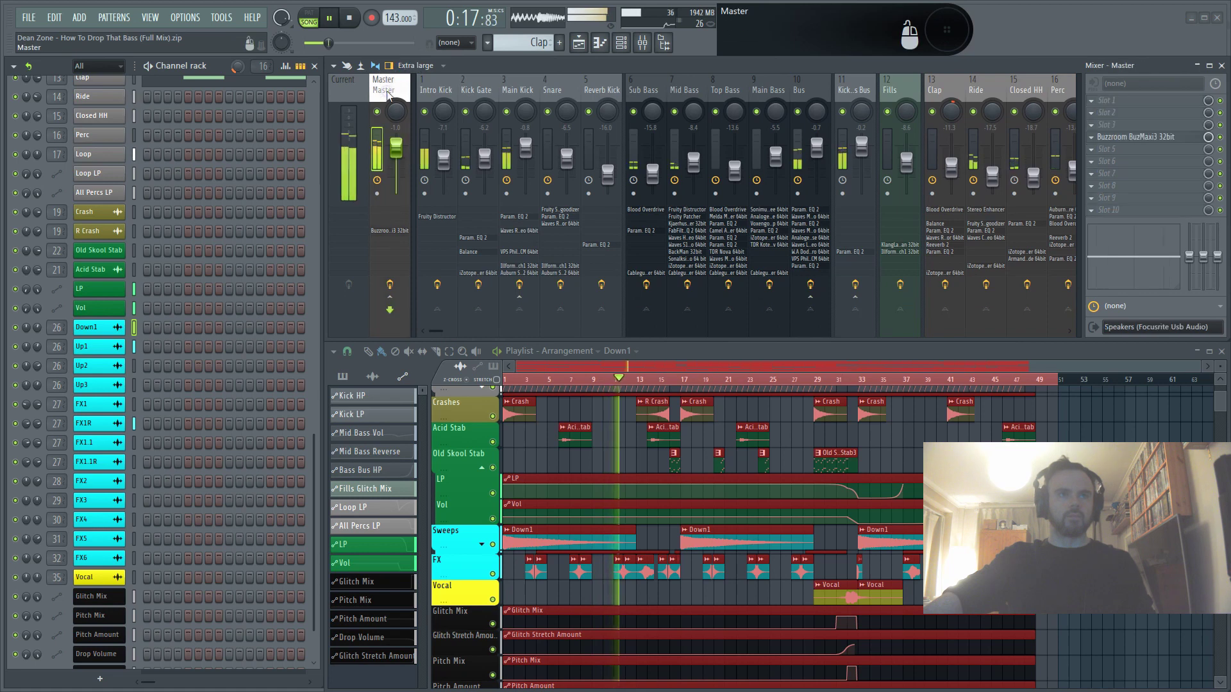
left_click(440, 88)
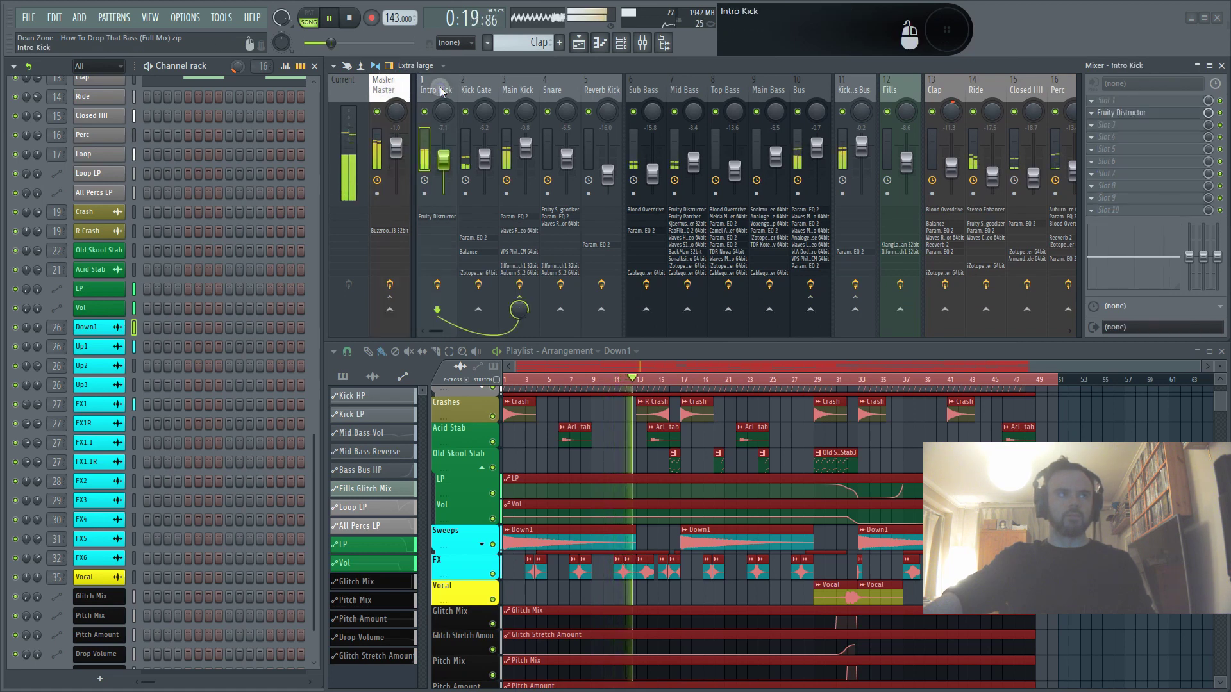
left_click(483, 86)
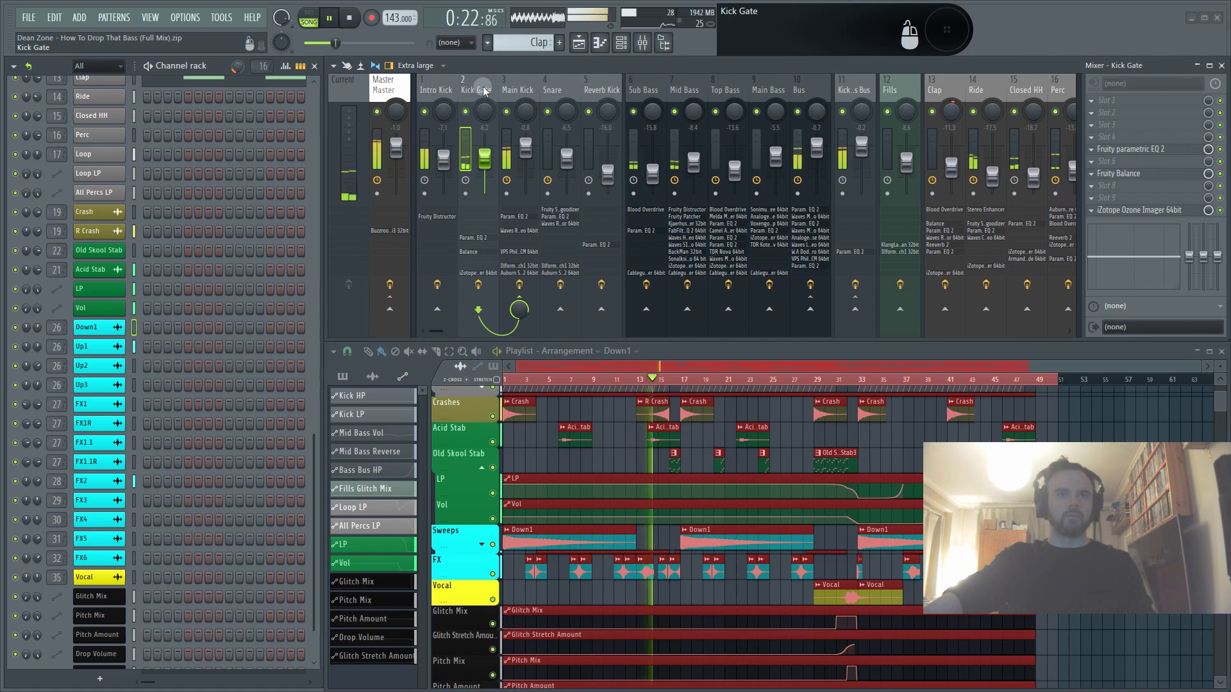
left_click(523, 90)
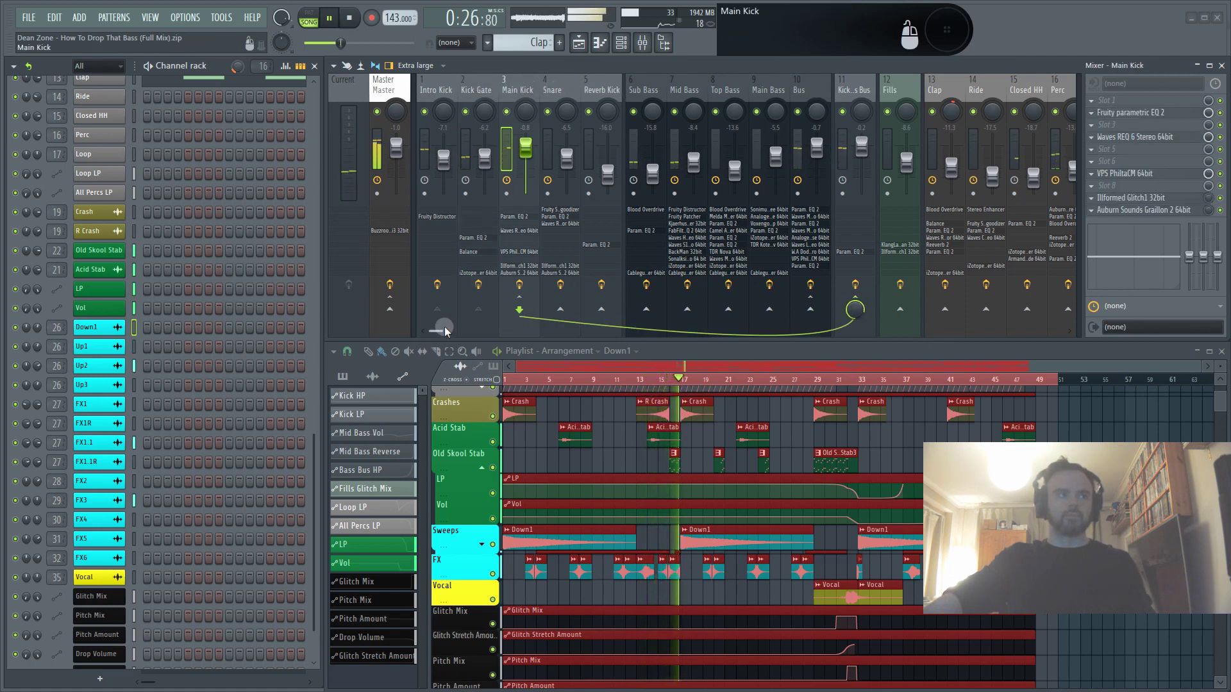
Inspect the Acid Stab sampler settings and the Old Skool Stab instrument during playback, and close the instrument.
left_click_drag(432, 332, 536, 325)
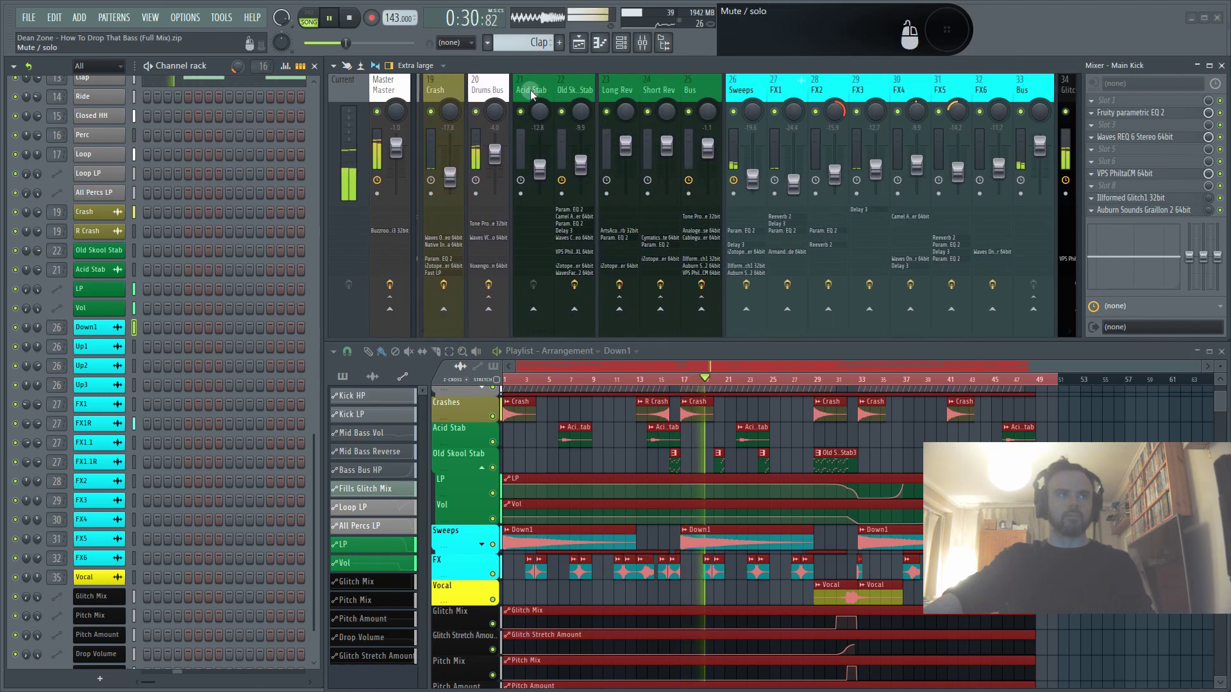
left_click(568, 83)
left_click(98, 268)
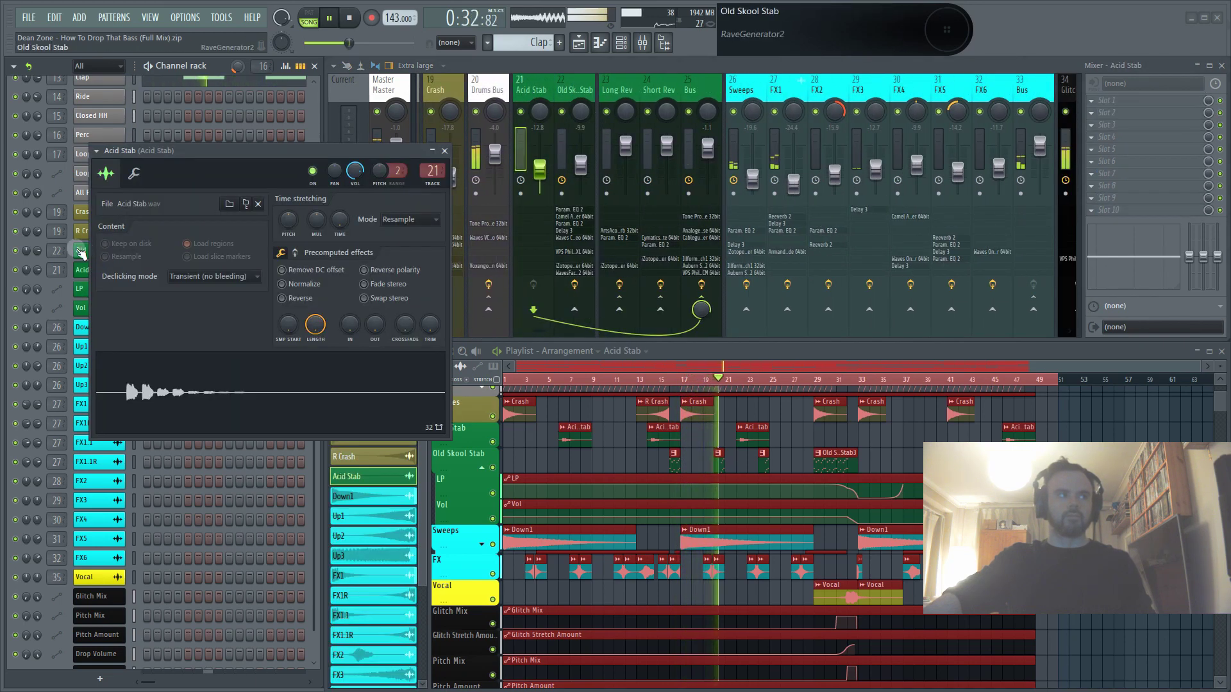
left_click(81, 252)
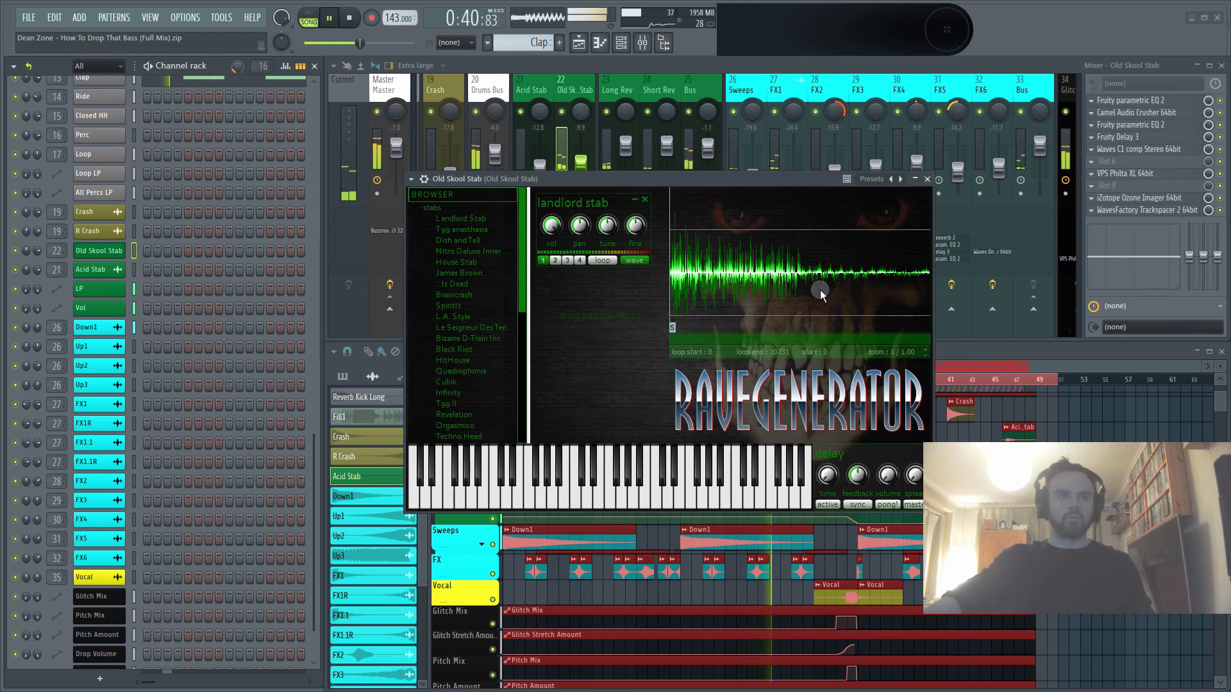
left_click(927, 179)
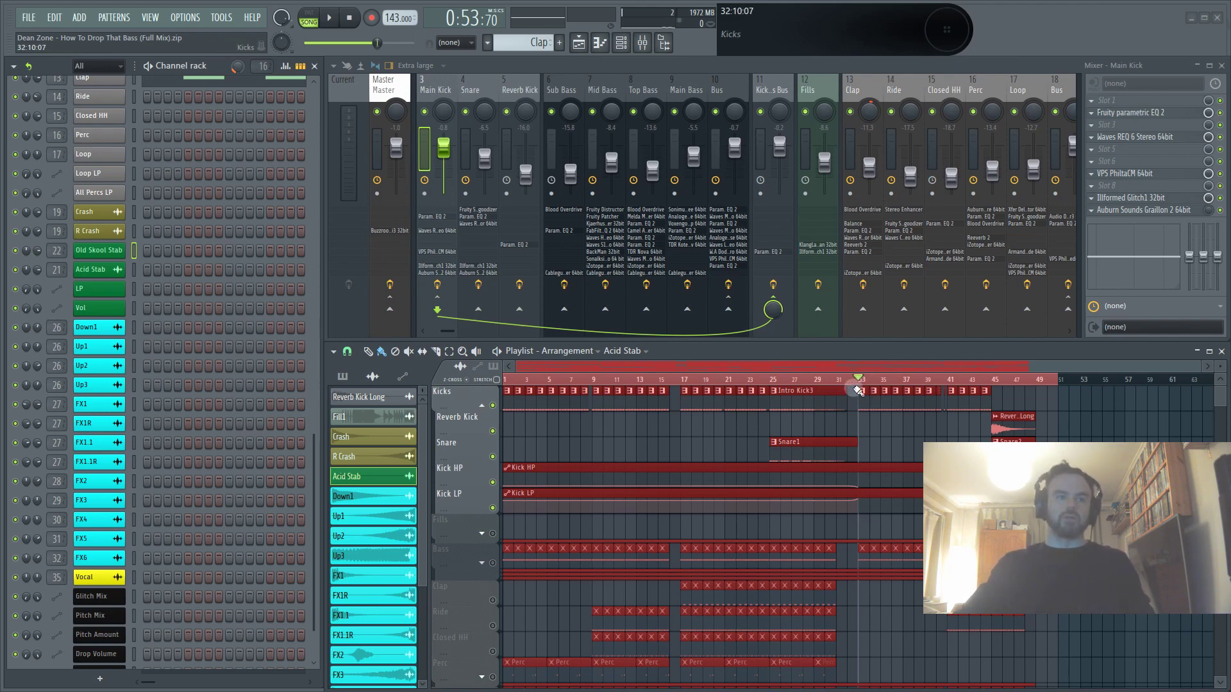
Audition the kicks from bar 33 and the soloed Snare track from bar 25.
key("space")
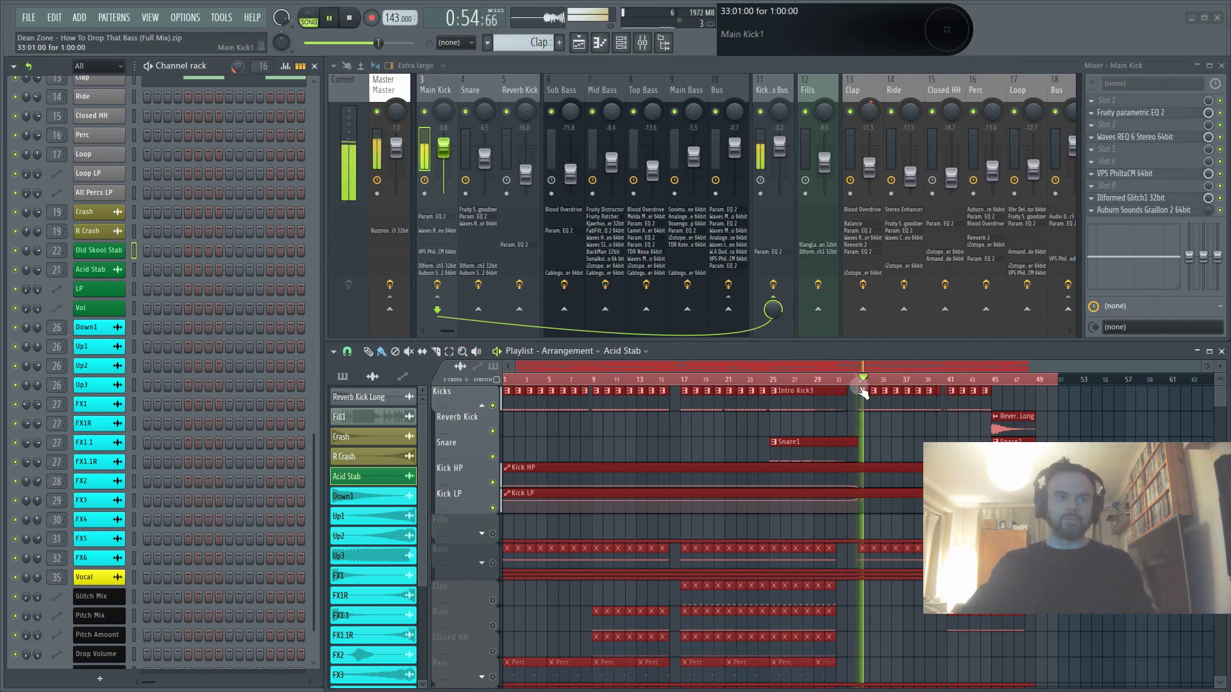
key("space")
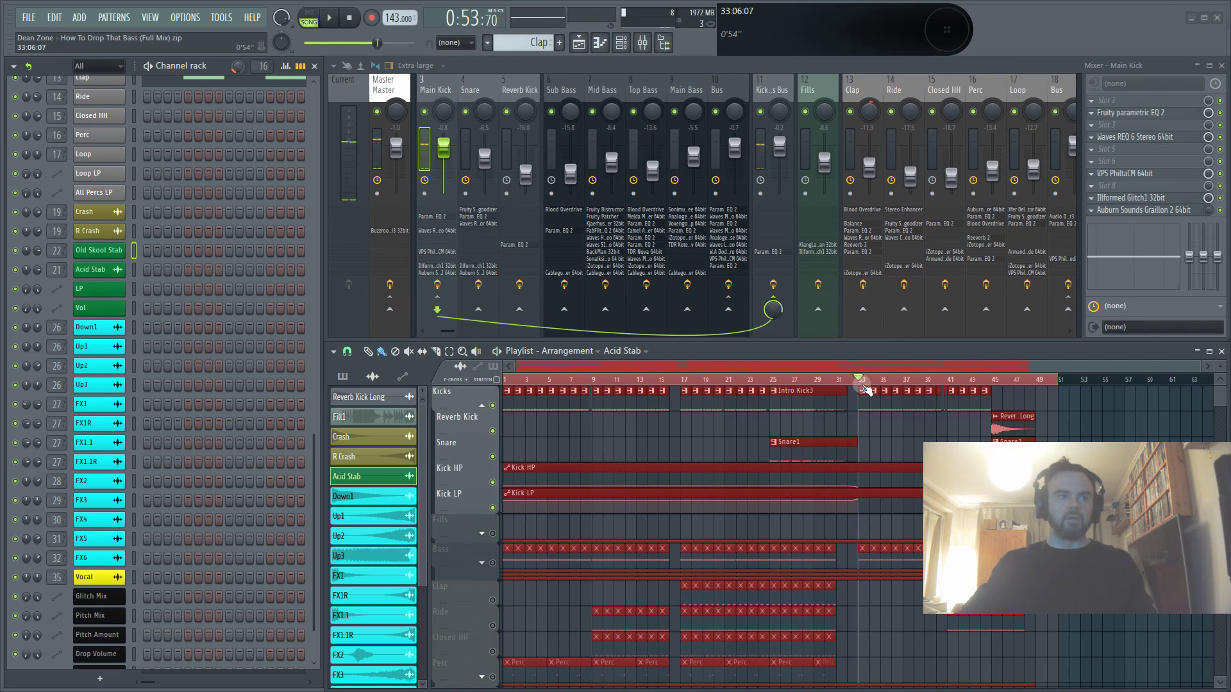
right_click(493, 457)
left_click(775, 380)
key("space")
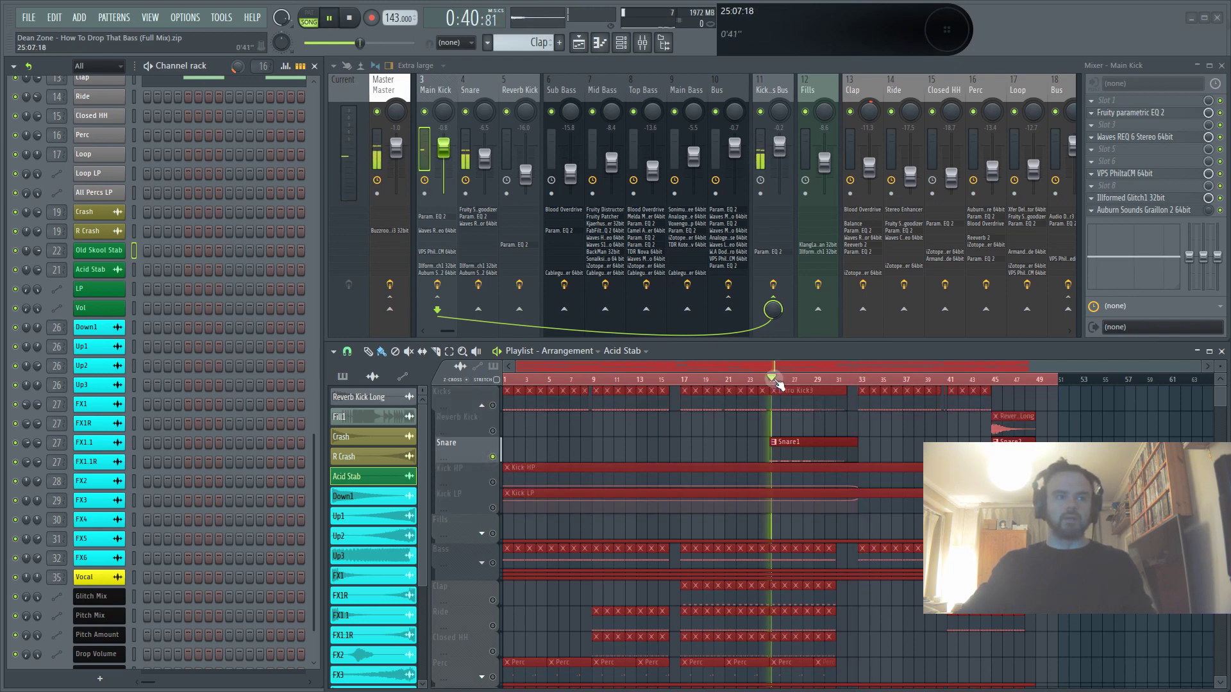
key("space")
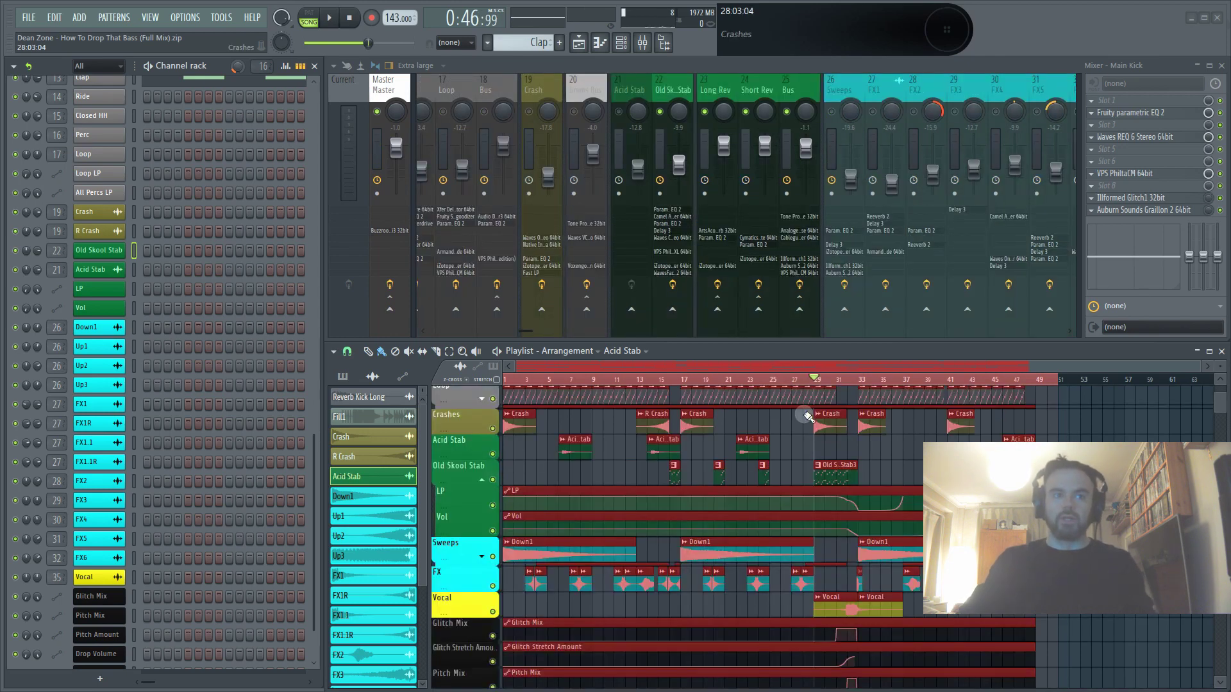
Audition the stab section from bar 29 and the soloed Up Sweeps track from bar 28.
key("space")
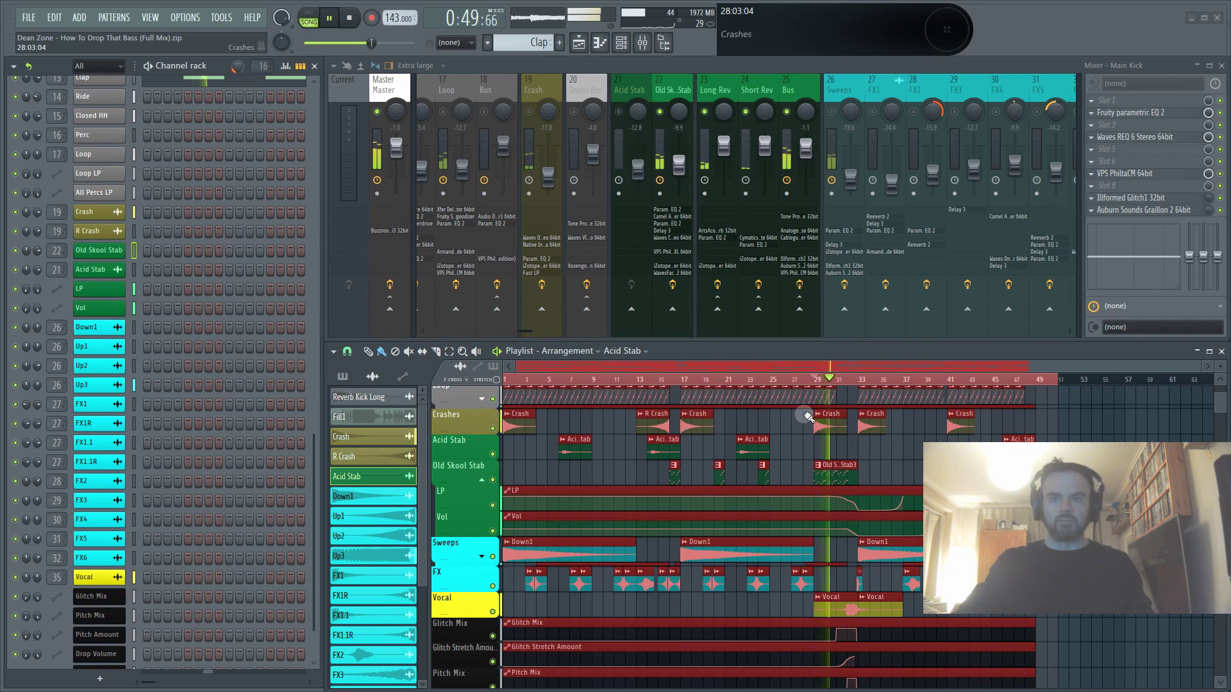
key("space")
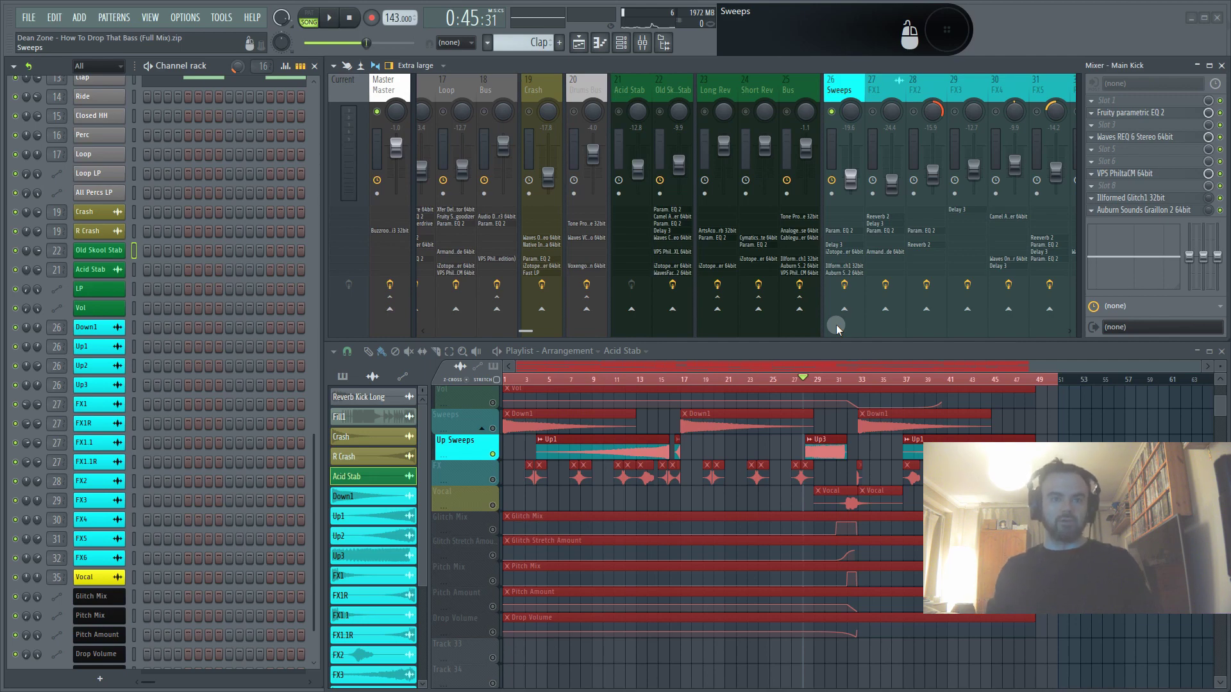
key("space")
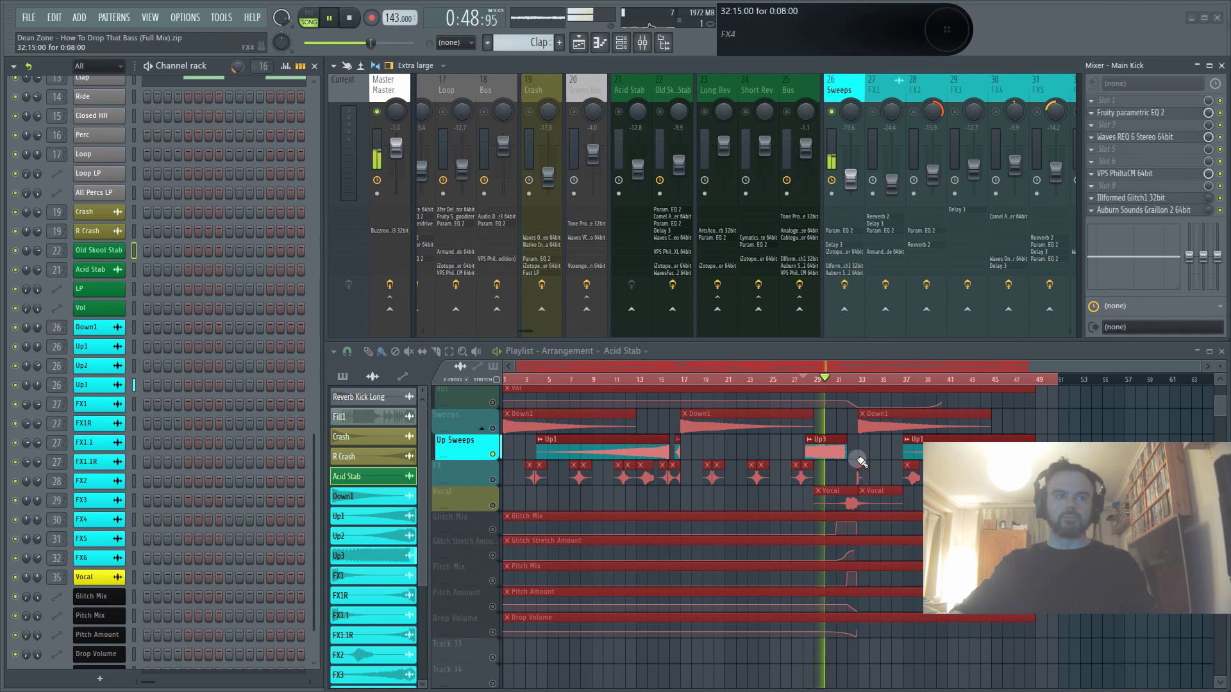
key("space")
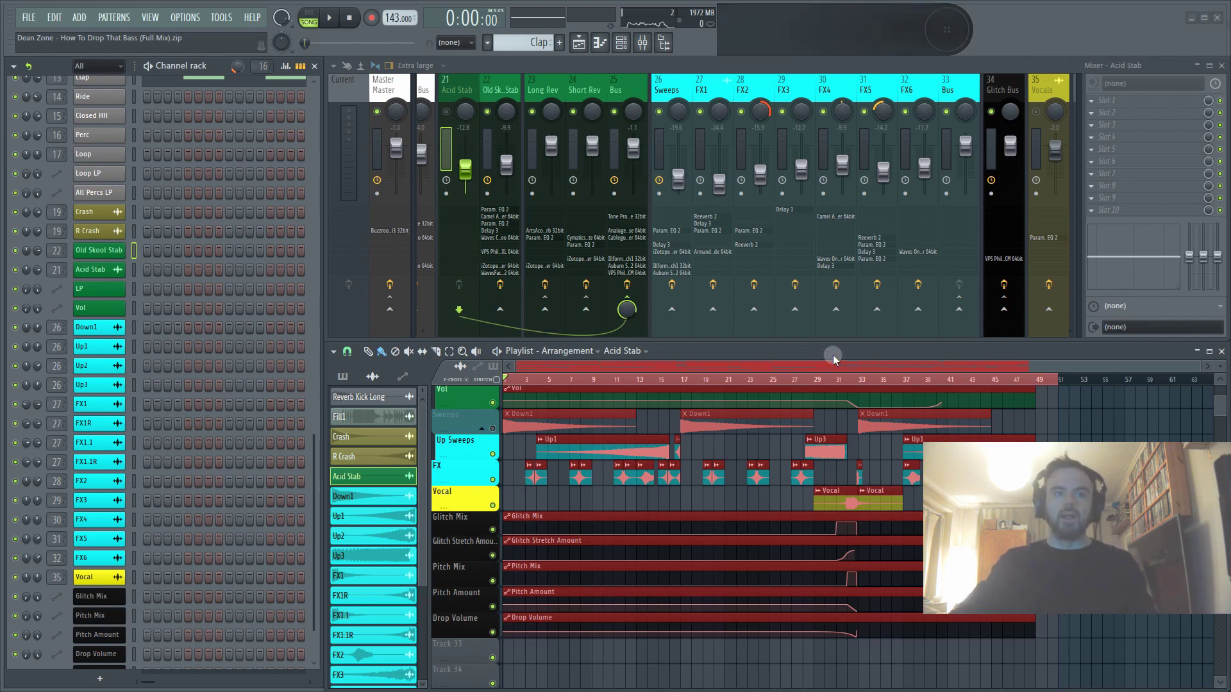
Play the sweeps, FX and vocal from bar 28 into the drop, and return the playhead to the start.
left_click(814, 384)
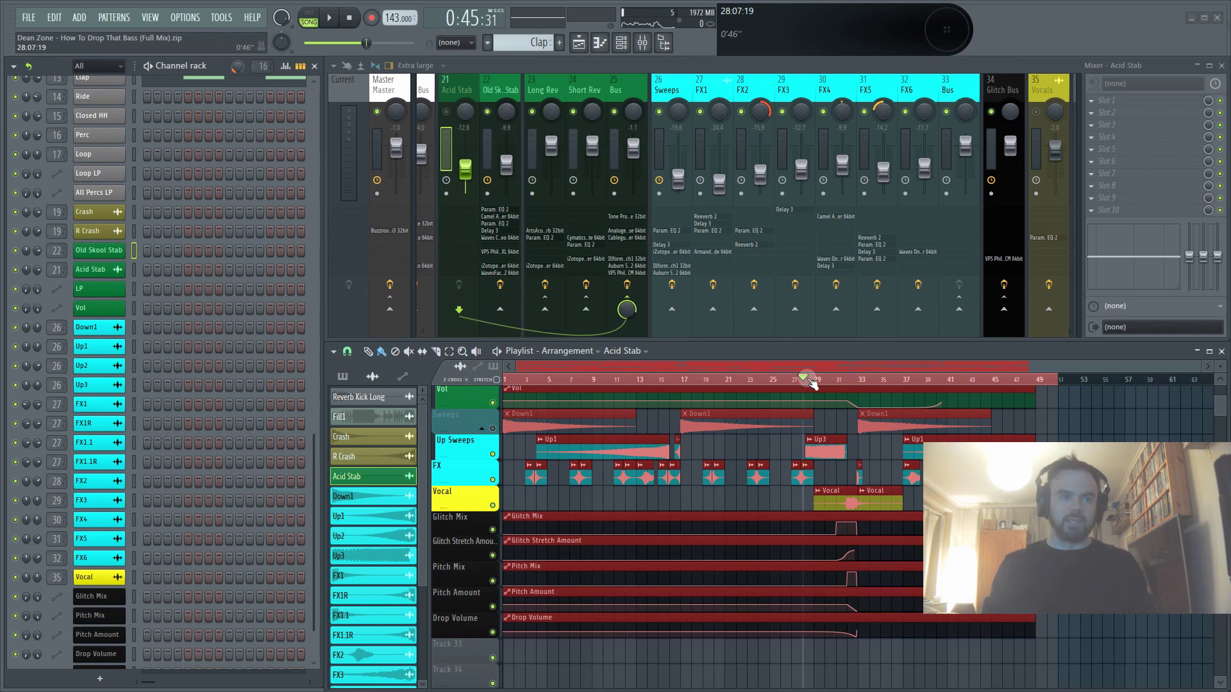
key("space")
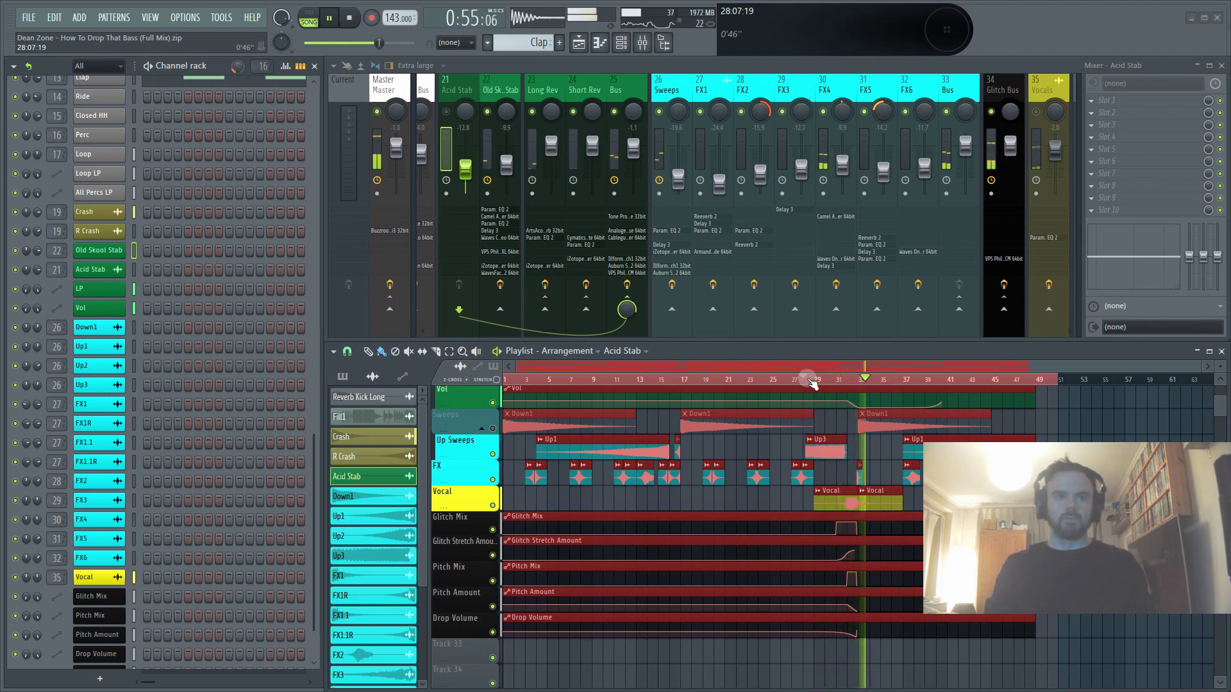
key("space")
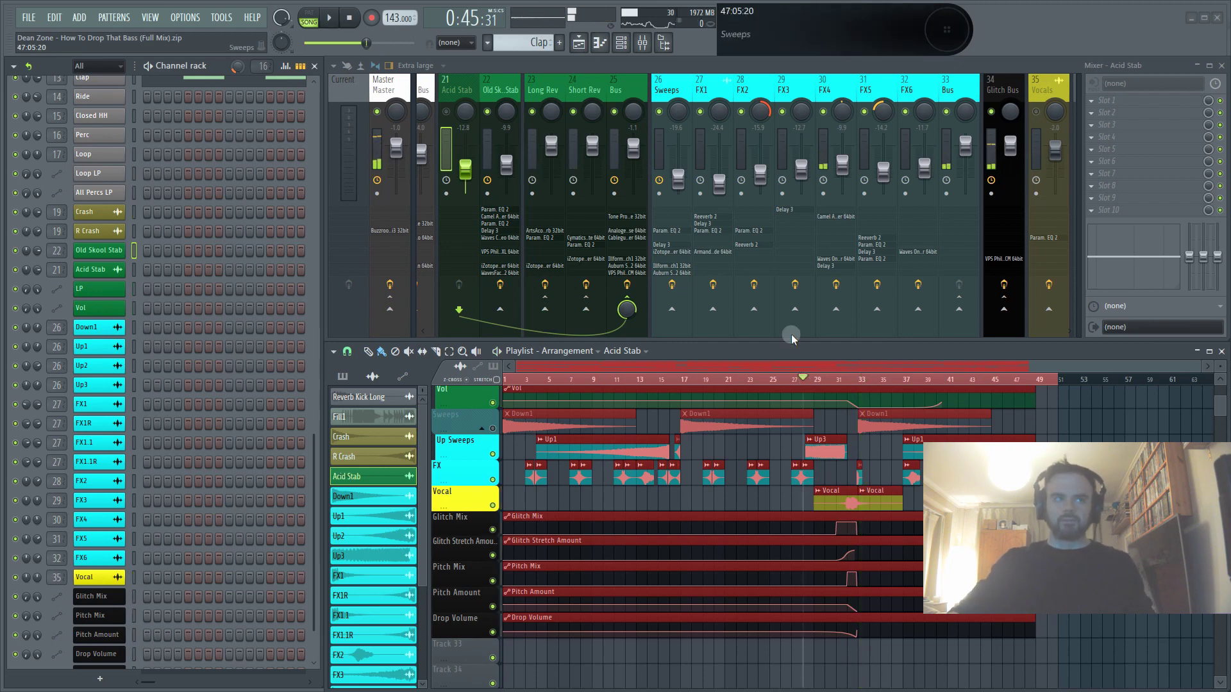
left_click(351, 19)
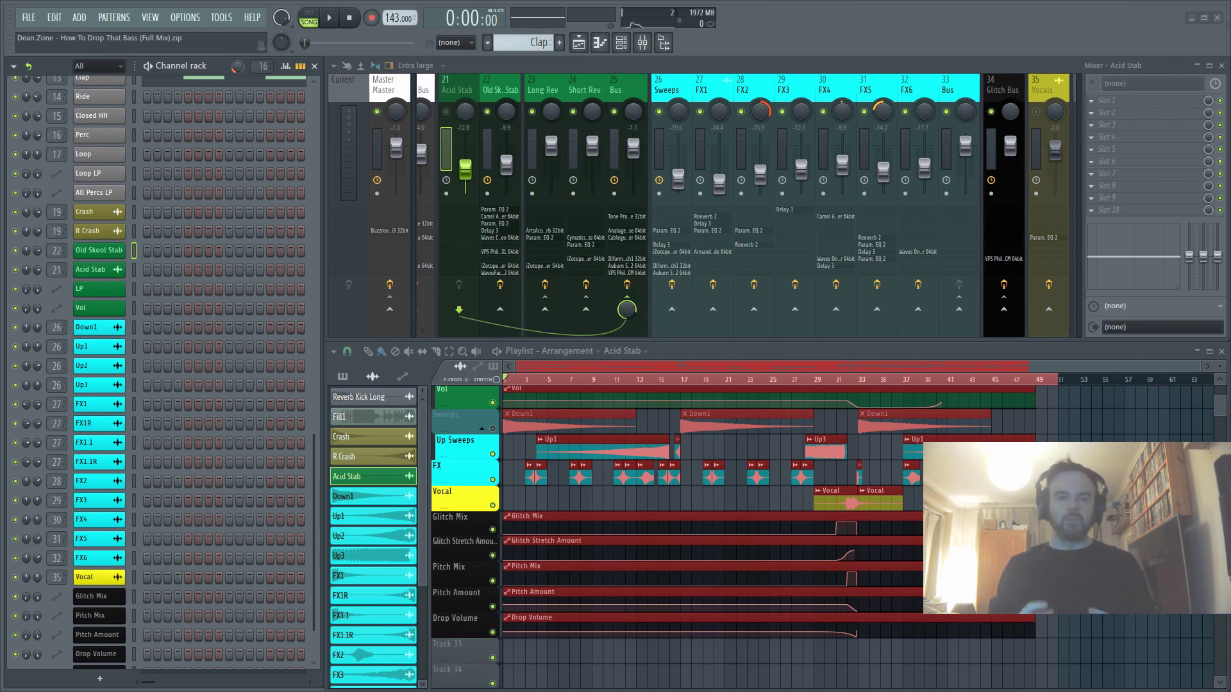
Play the build-up from bar 27 through the drop, and reset playback to the beginning of the song.
left_click(796, 381)
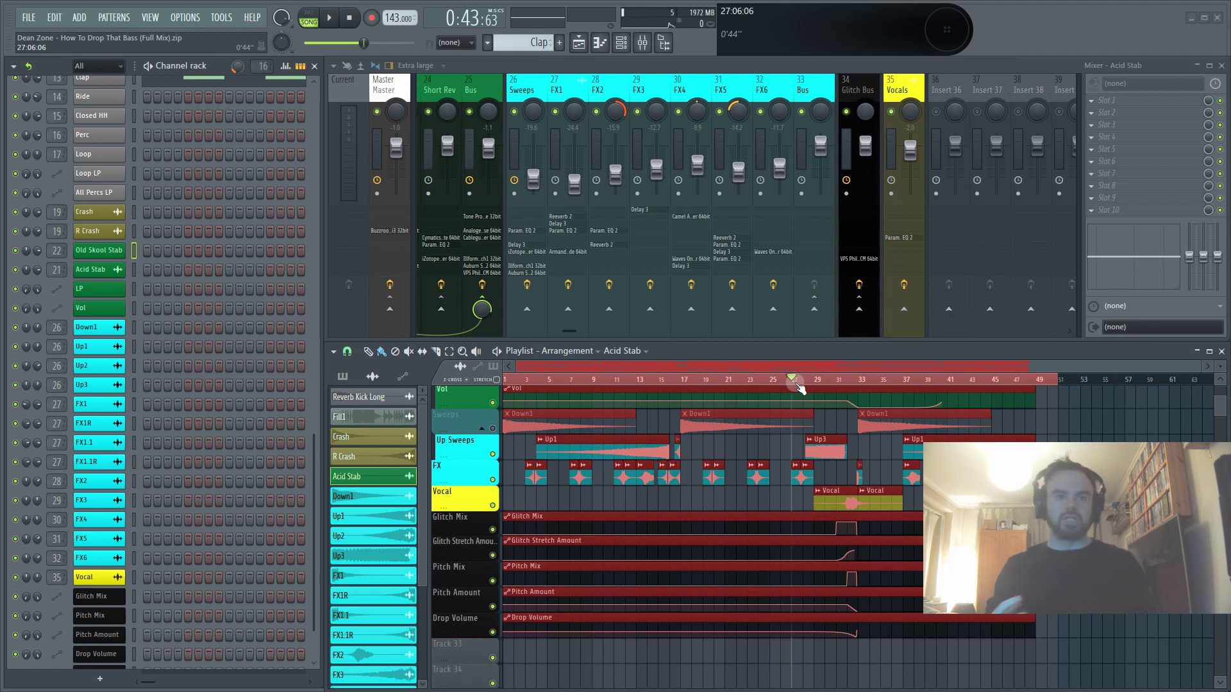
key("space")
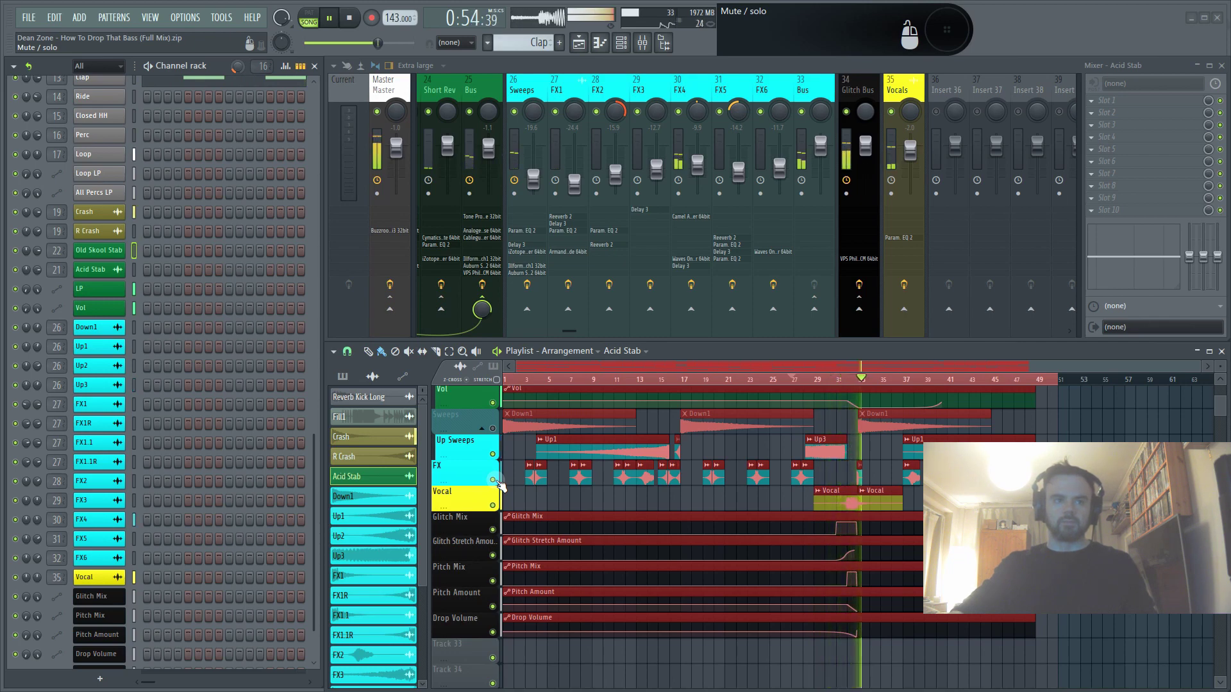
key("space")
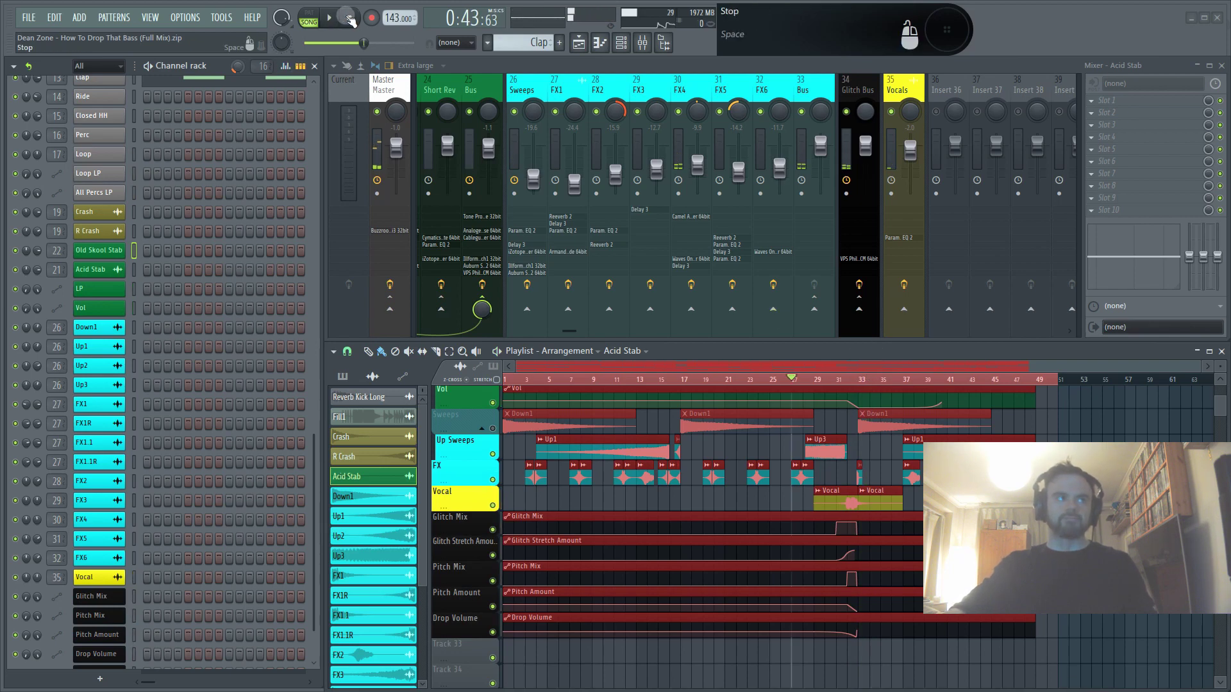
left_click(349, 17)
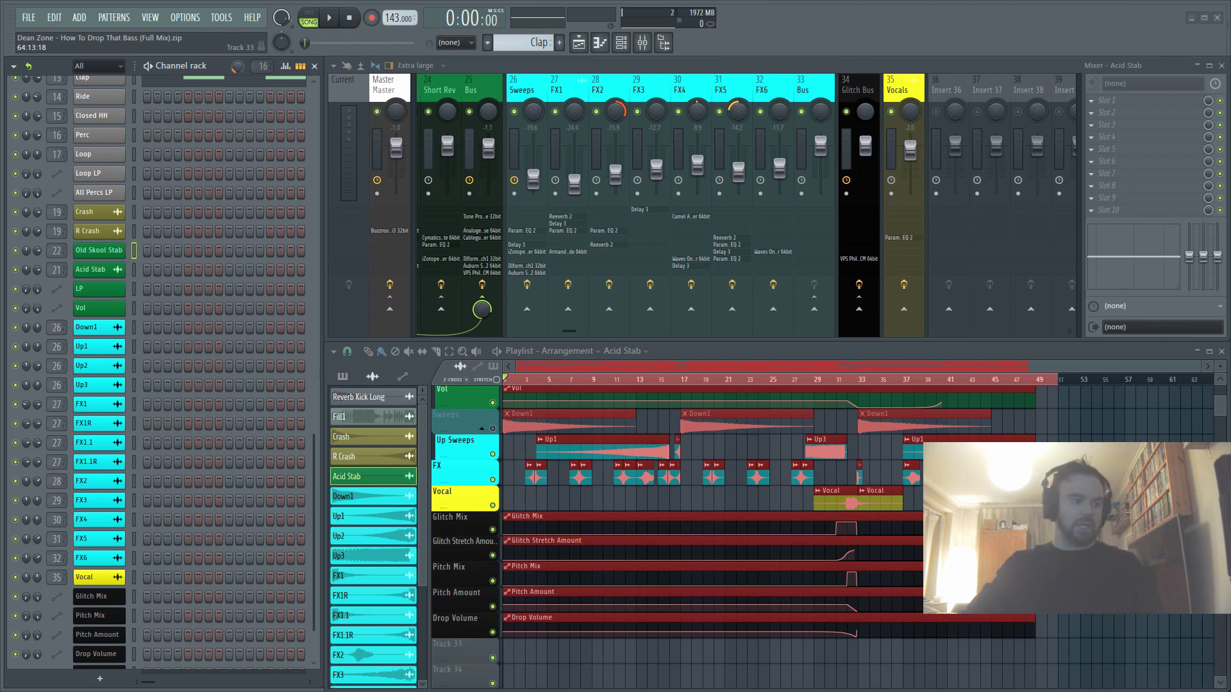
Switch to Audacity, enlarge the demo's stereo waveform and place the cursor at the drop, about 53.7 s.
key("super")
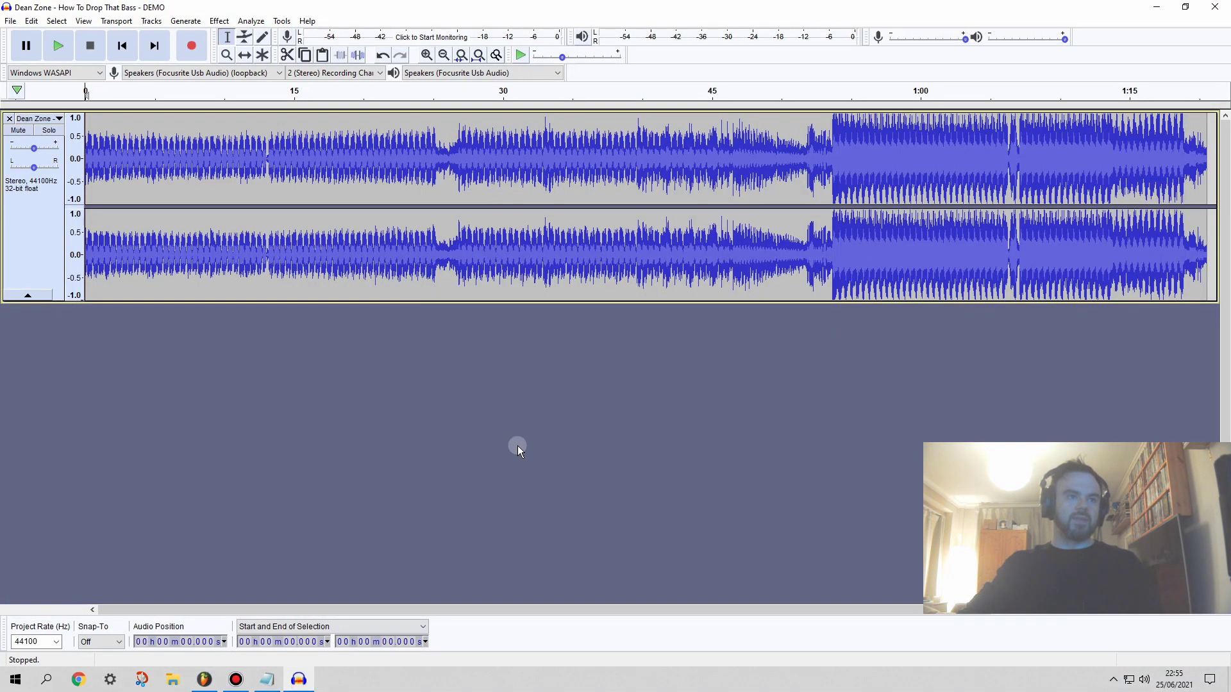
left_click_drag(560, 304, 564, 441)
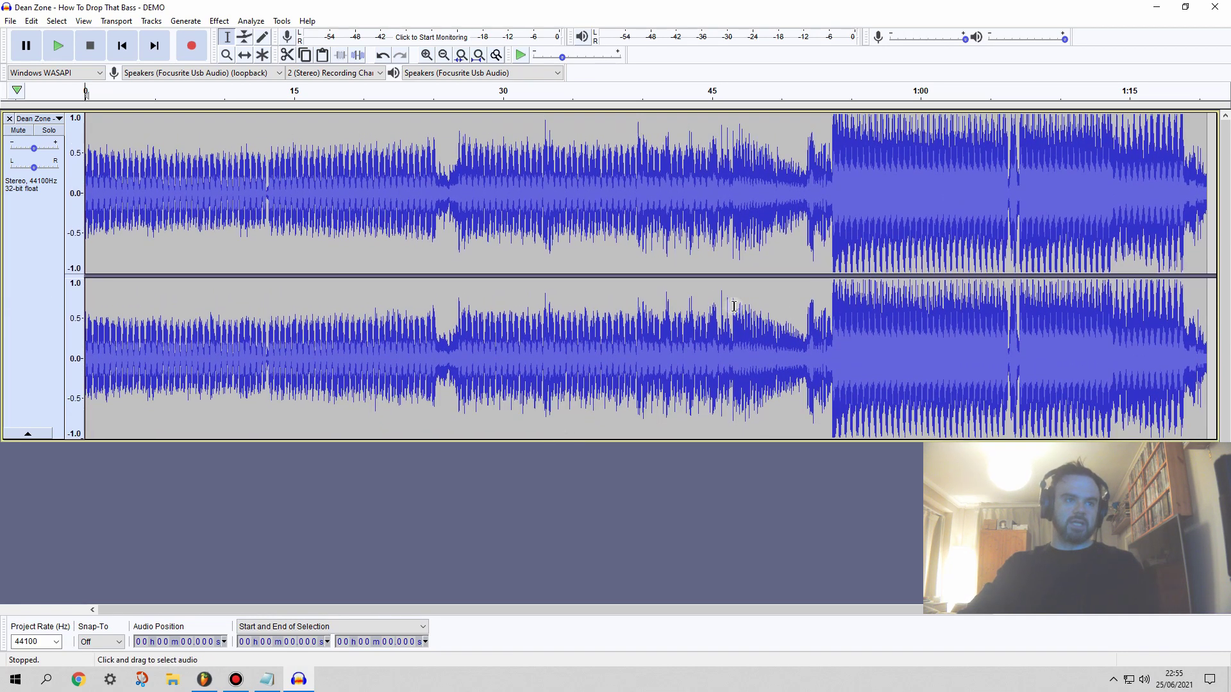
left_click(834, 285)
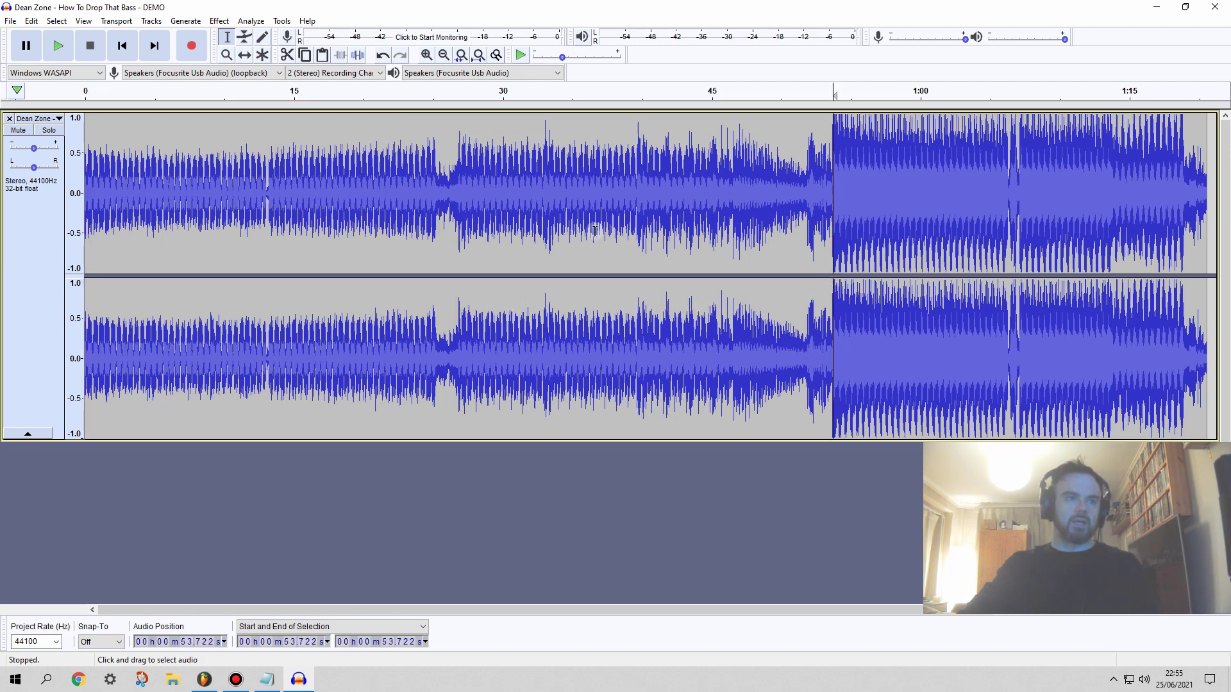
Select the build-up from about 40.4 s to 51.8 s, and mark the short gap at about 52.1 s and the drop's start.
left_click_drag(648, 256, 806, 258)
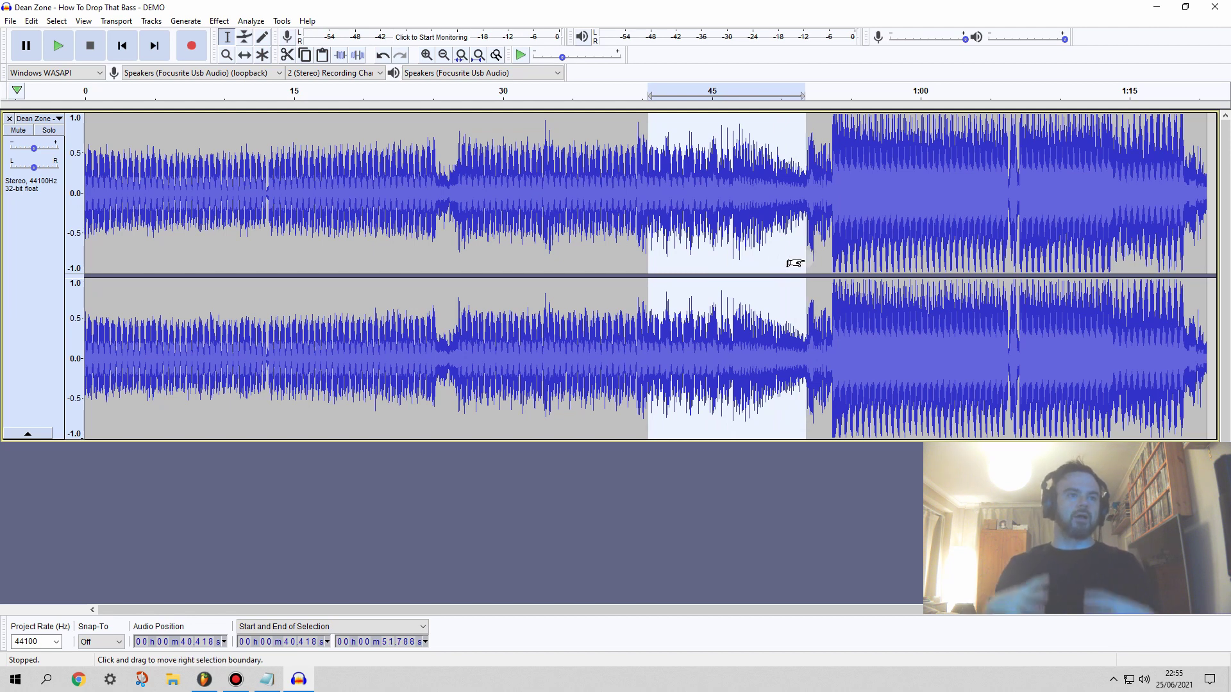
left_click(800, 224)
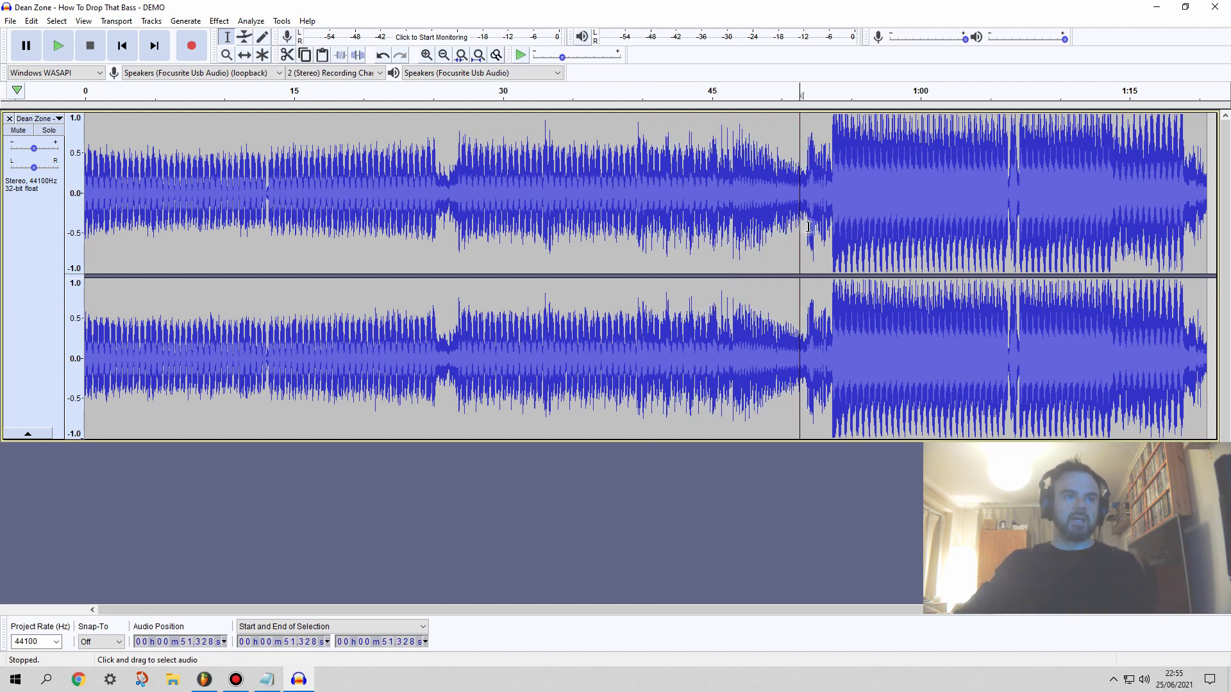
left_click(815, 228)
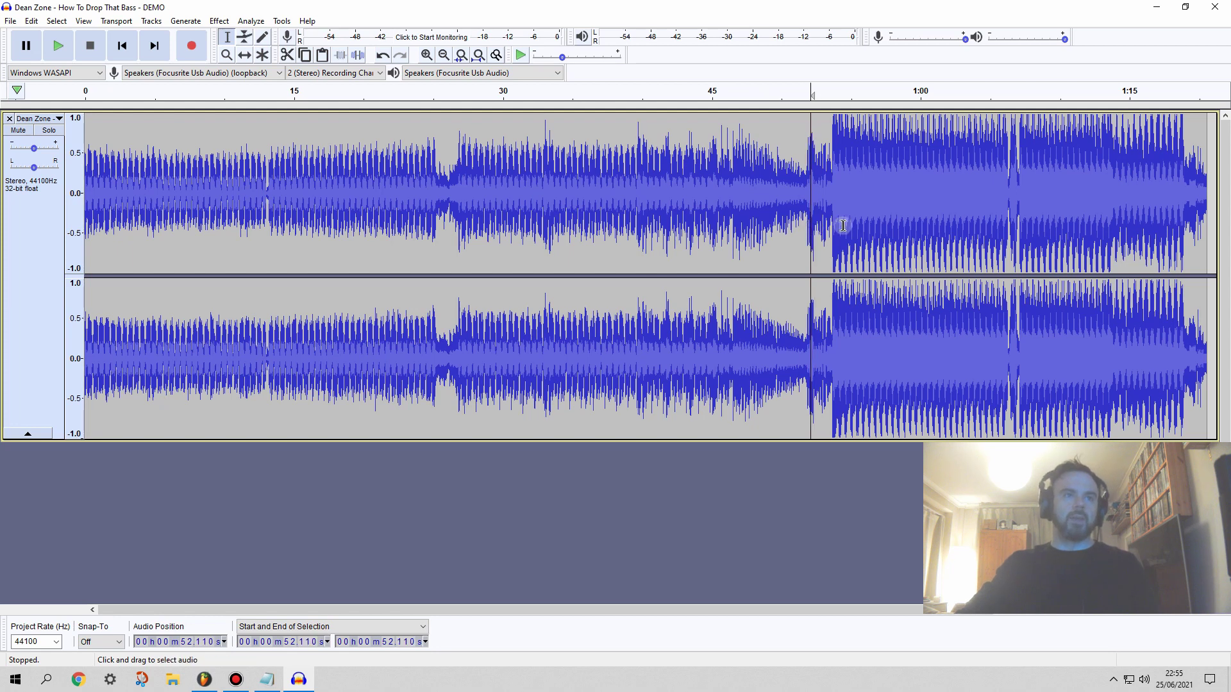
left_click(834, 227)
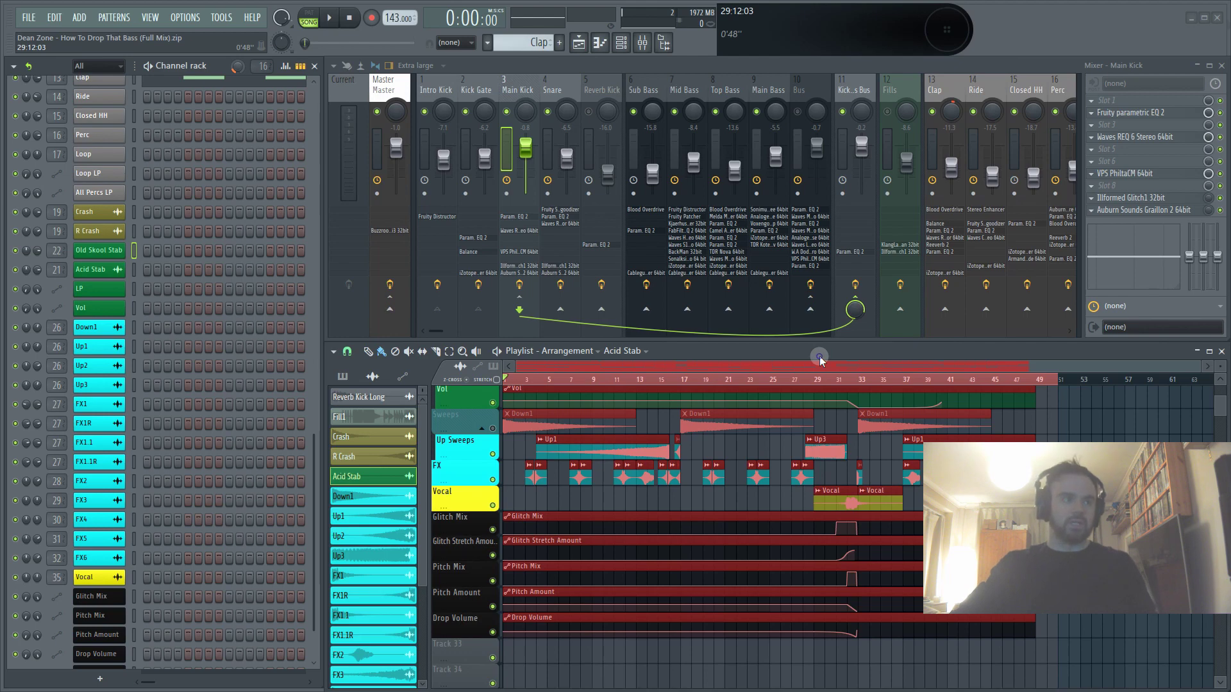
Reposition and enlarge the FL Studio Playlist window so the full arrangement and the glitch and pitch automation tracks fit.
left_click_drag(819, 358, 472, 253)
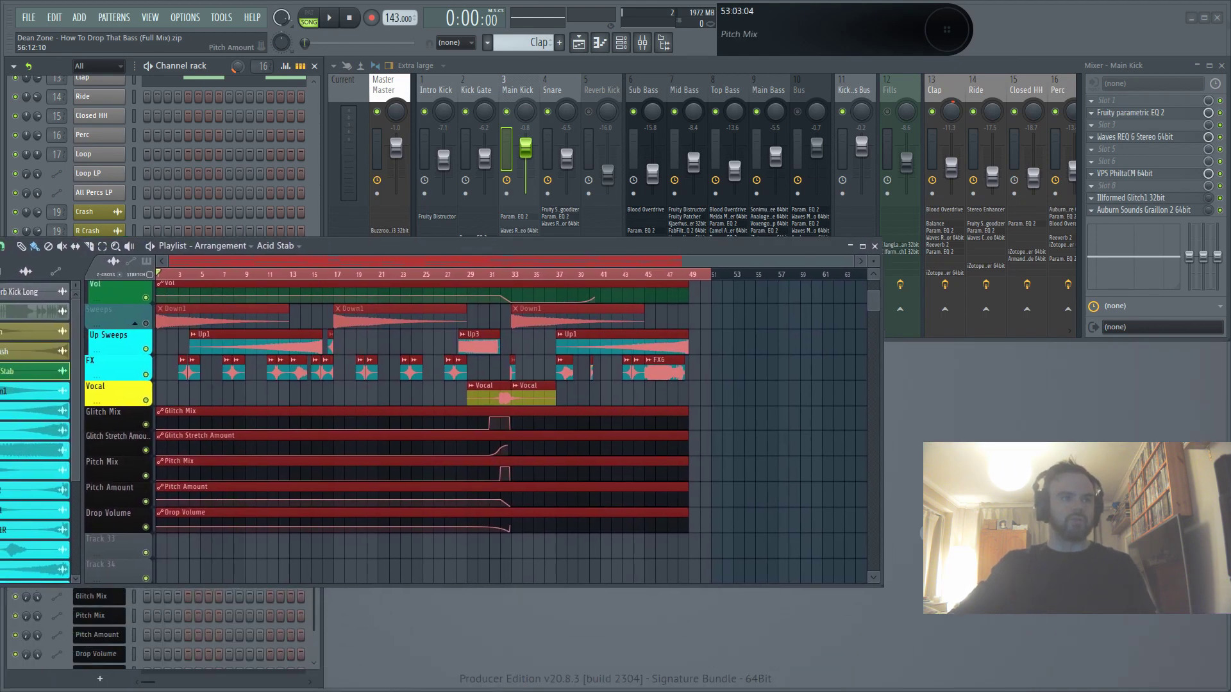
left_click_drag(879, 583, 928, 686)
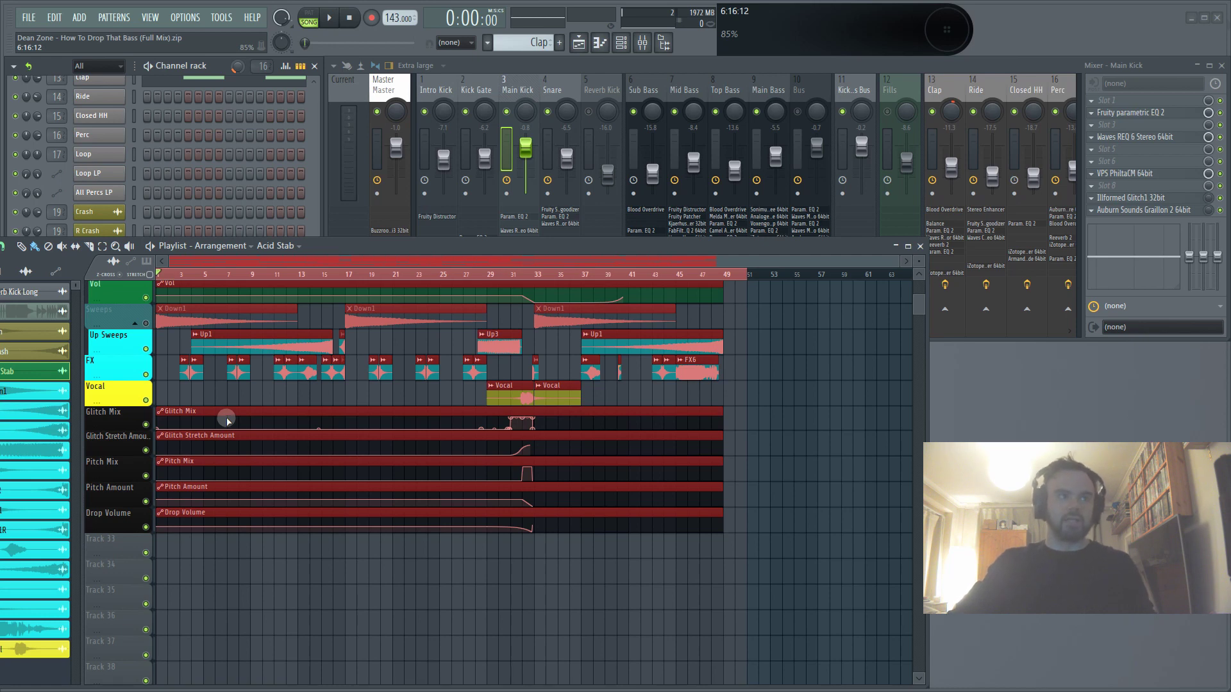
Bring the mixer forward at the Main Kick track and examine the Glitch Bus routing next to the FX tracks.
left_click(509, 89)
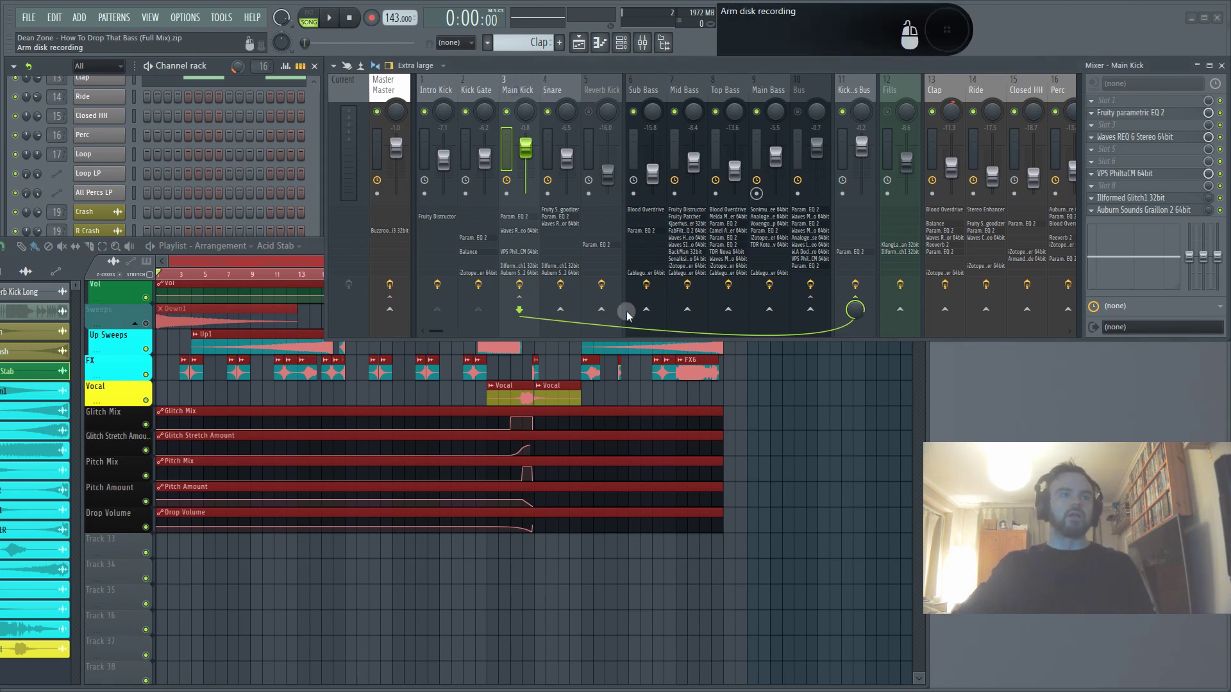
left_click_drag(447, 335, 596, 335)
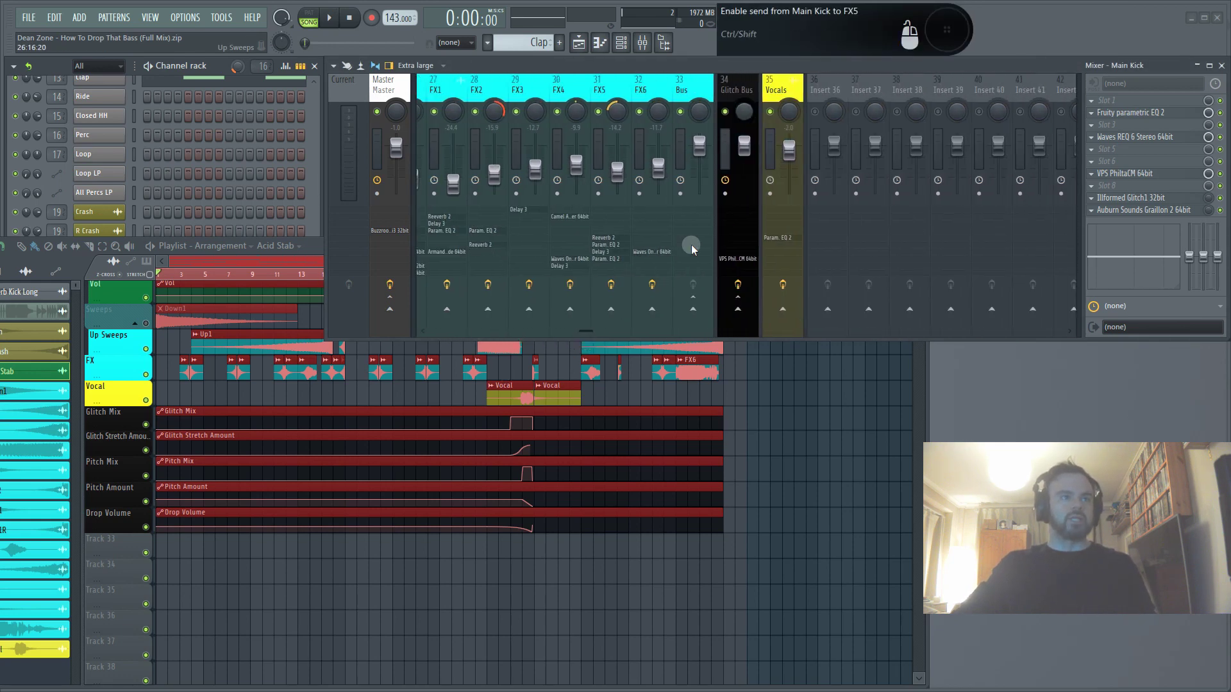
left_click(731, 99)
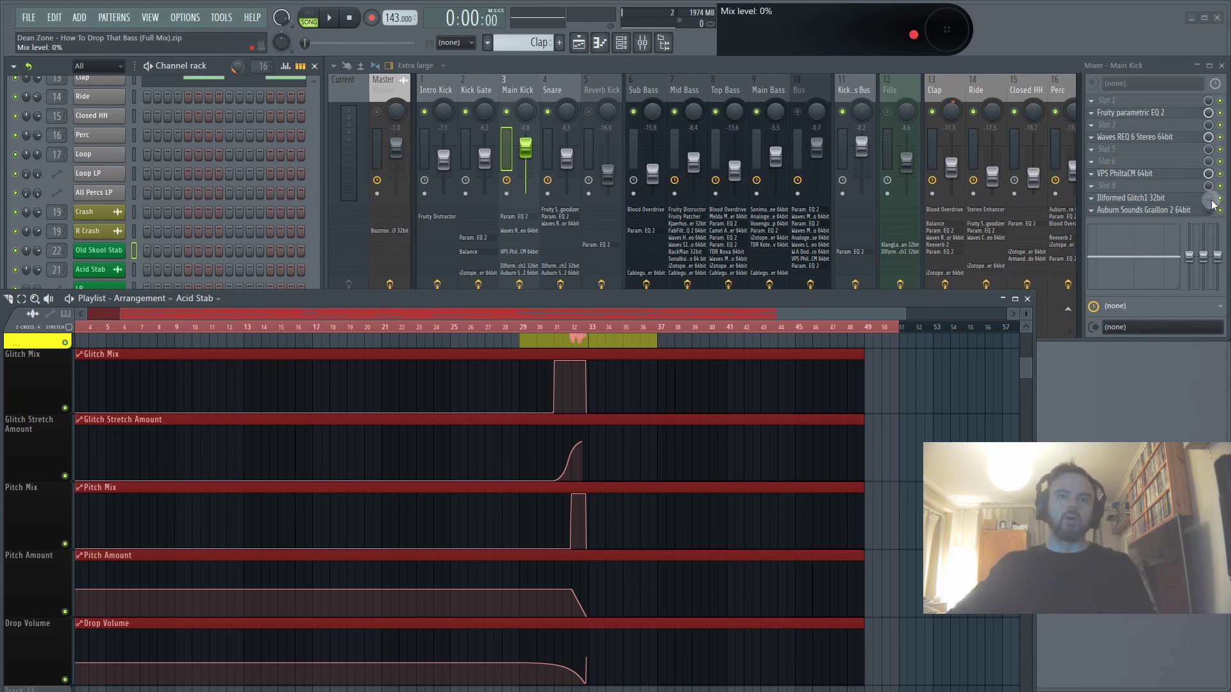
Raise the Glitch effect's mix level on Main Kick to 100%, and play the automated build-up from bar 29.
left_click_drag(1210, 200, 1208, 187)
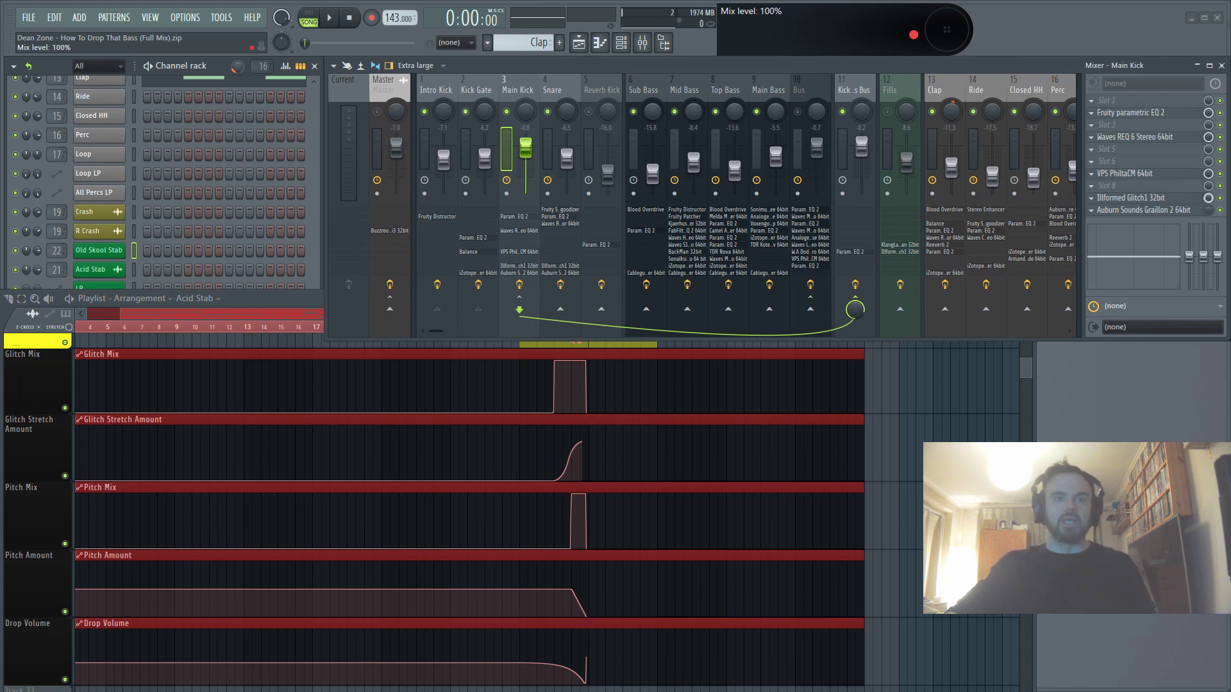
left_click(1036, 372)
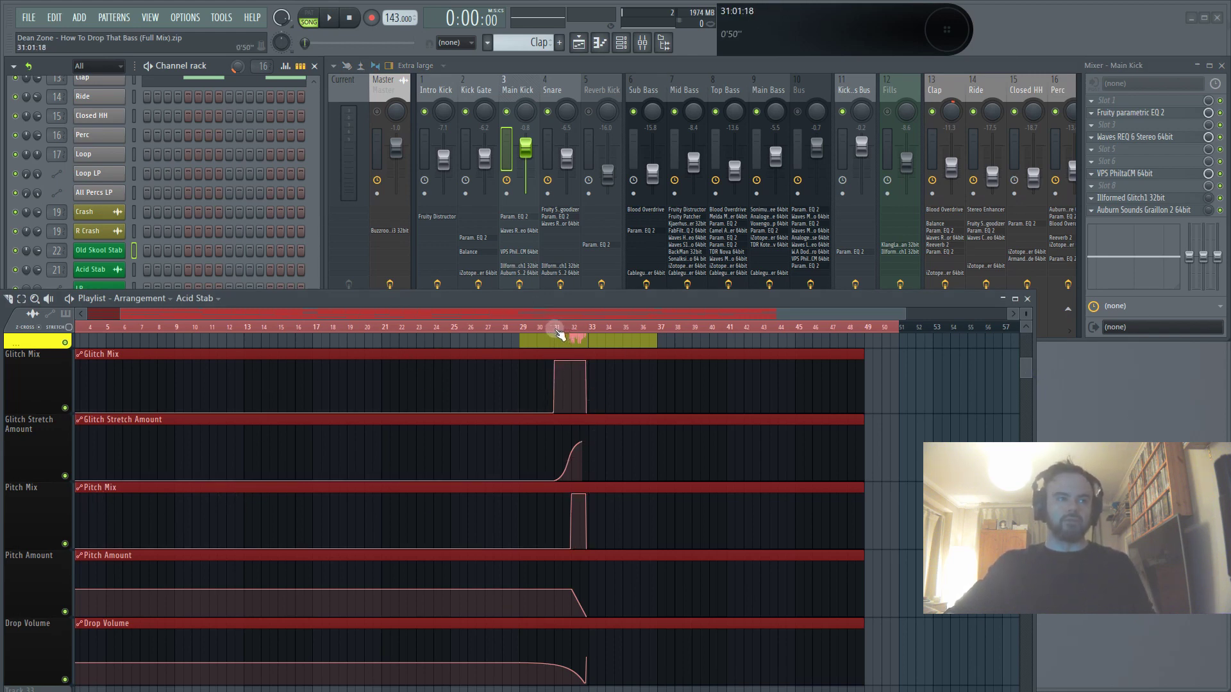
left_click(528, 330)
key("space")
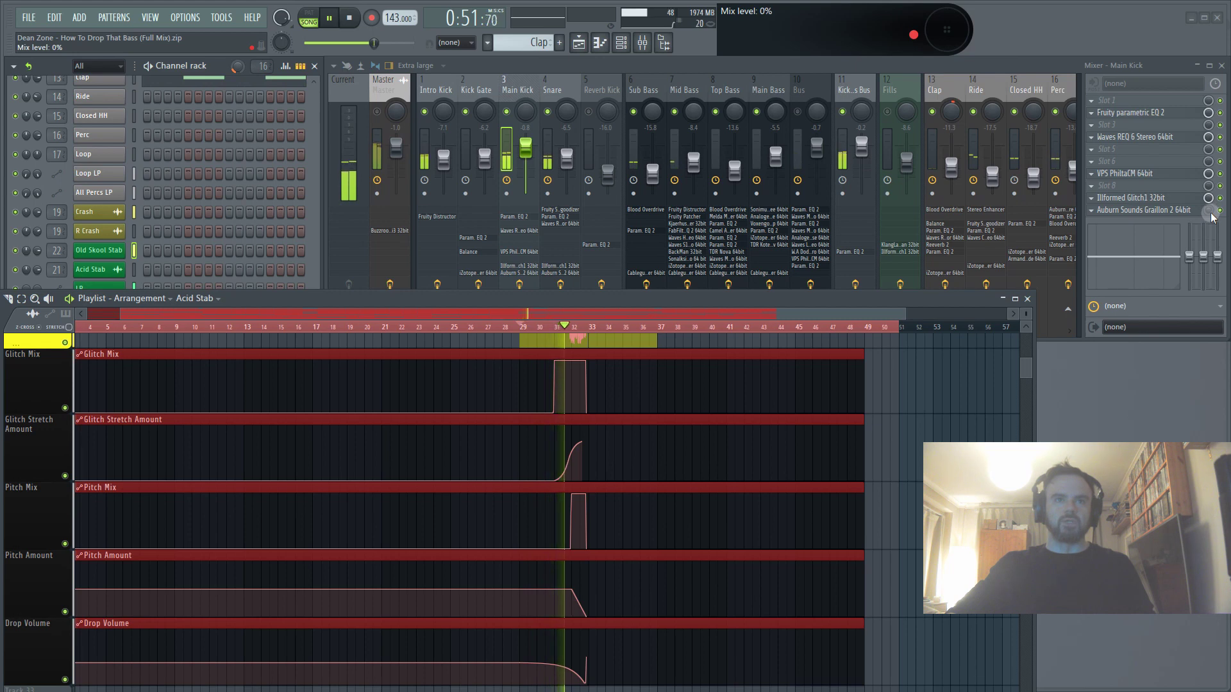
key("space")
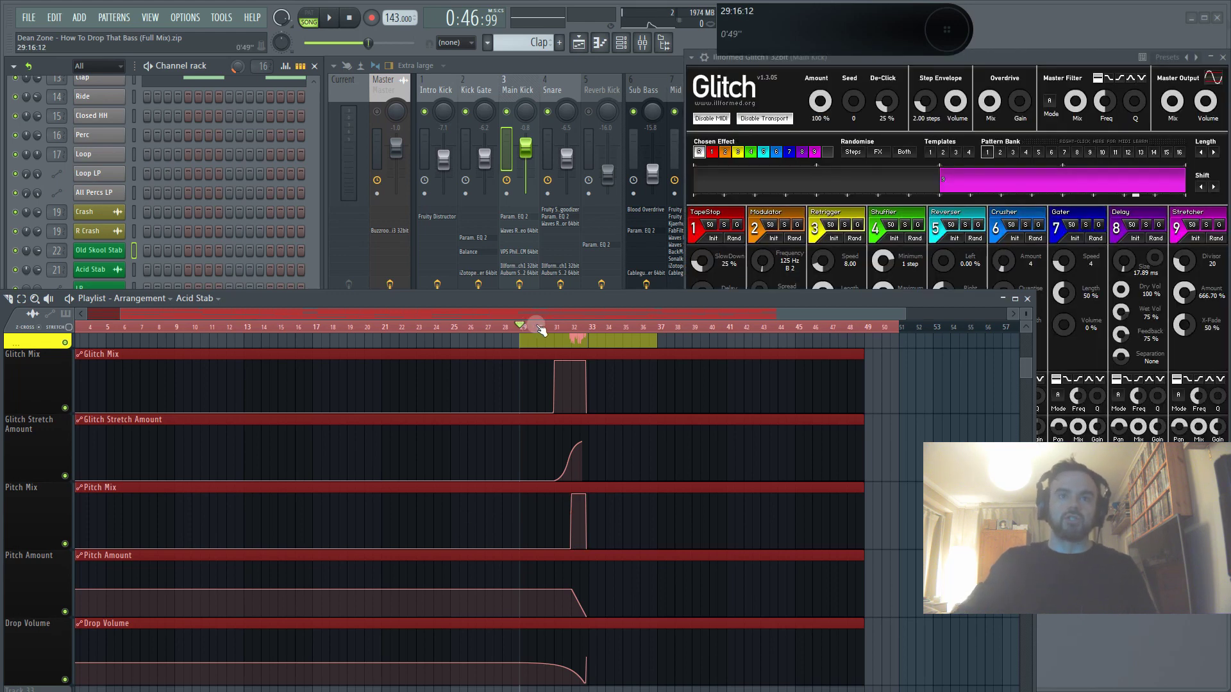
Examine the Glitch plugin's Stretcher settings on Main Kick, and play the build-up from about bar 30.
left_click(1071, 57)
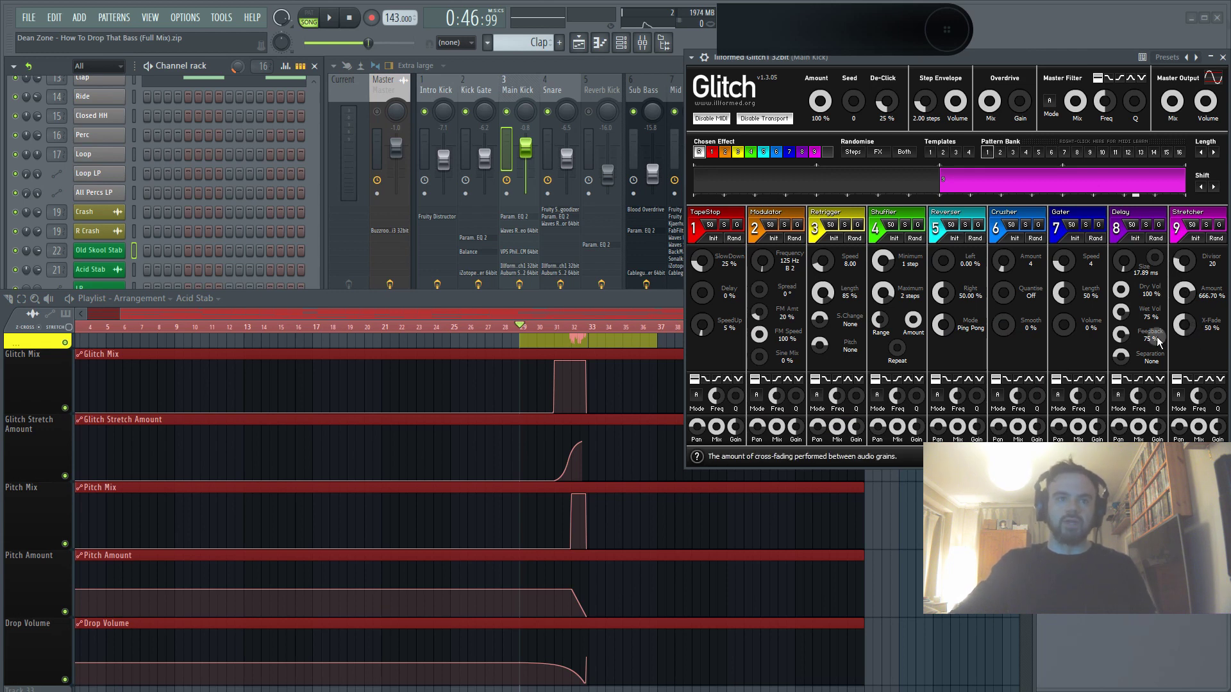
left_click(541, 327)
key("space")
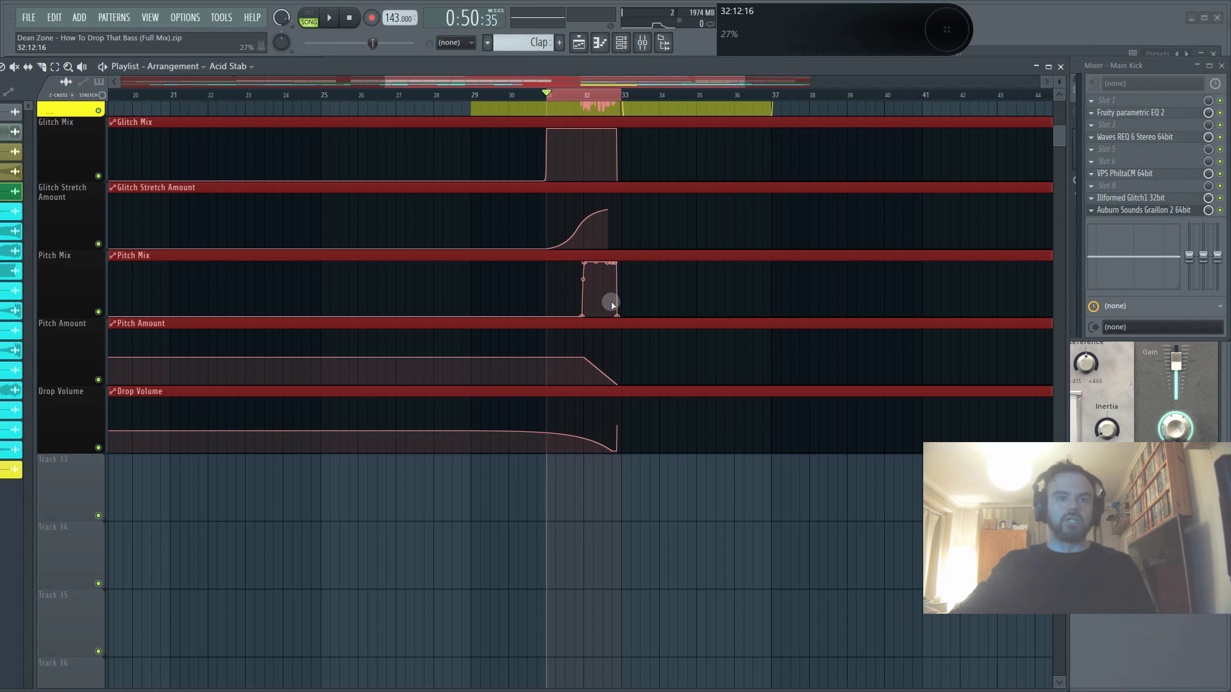
With bars 31 to 32 looping, bend the Drop Volume, Pitch Amount, Glitch Stretch Amount and Pitch Mix automation curves.
key("space")
left_click_drag(542, 433, 542, 425)
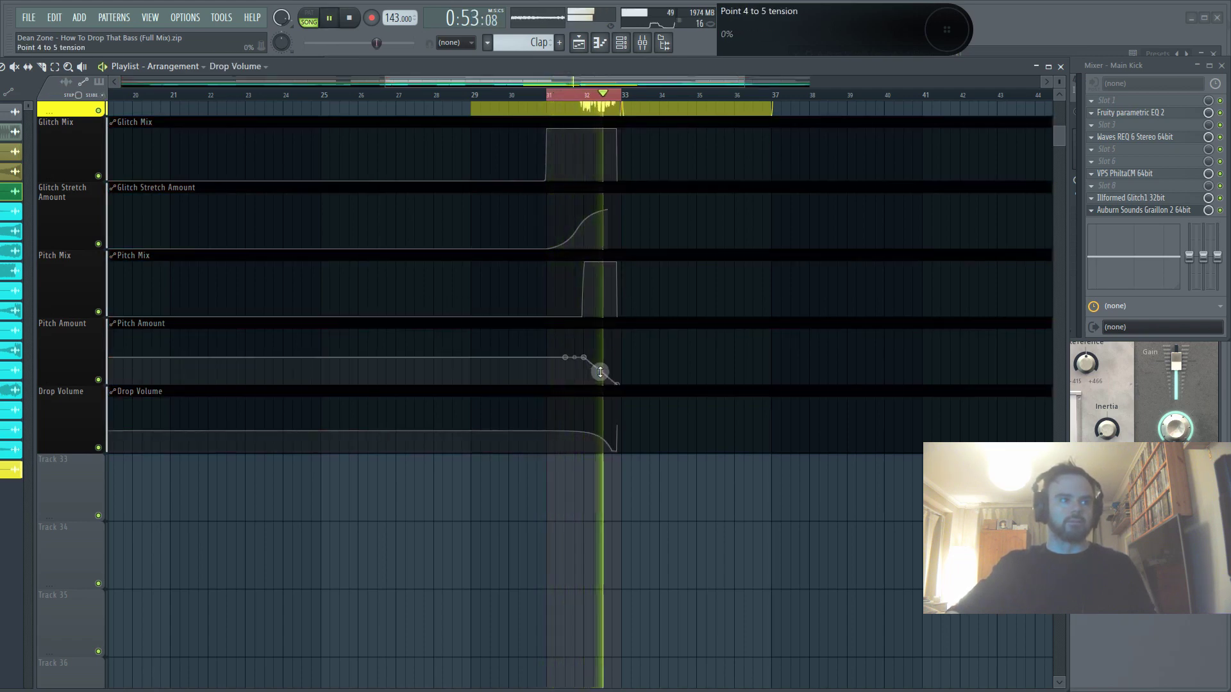
left_click_drag(600, 372, 601, 343)
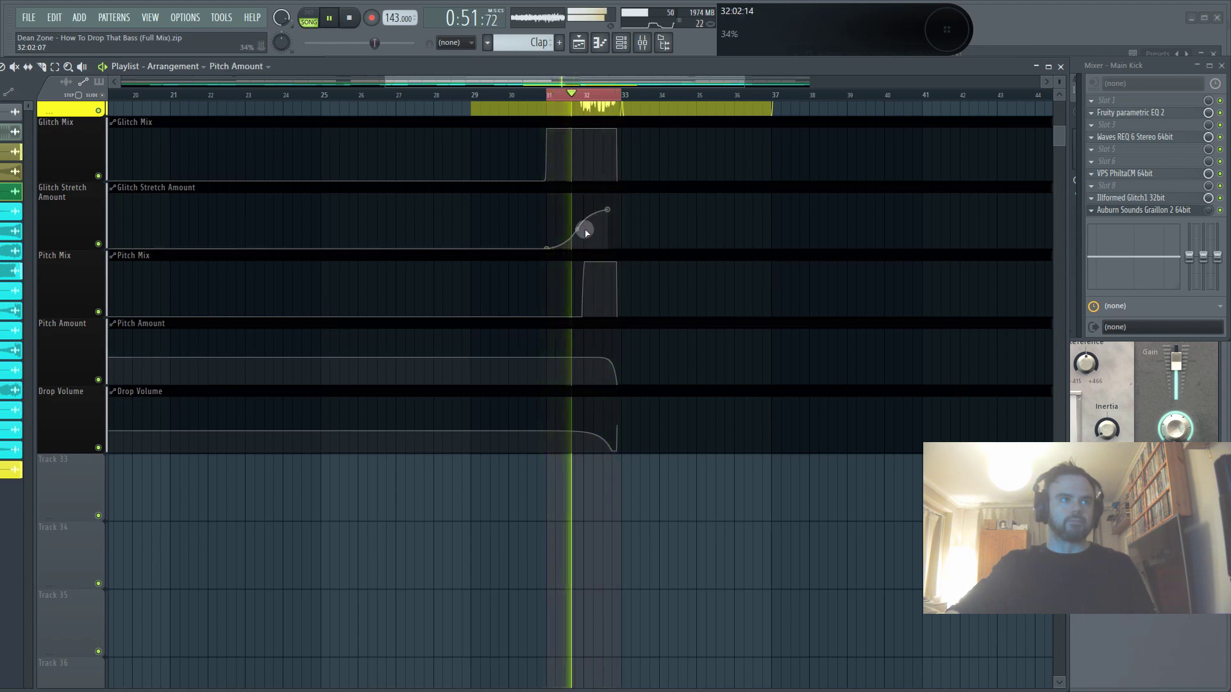
left_click_drag(586, 232, 587, 214)
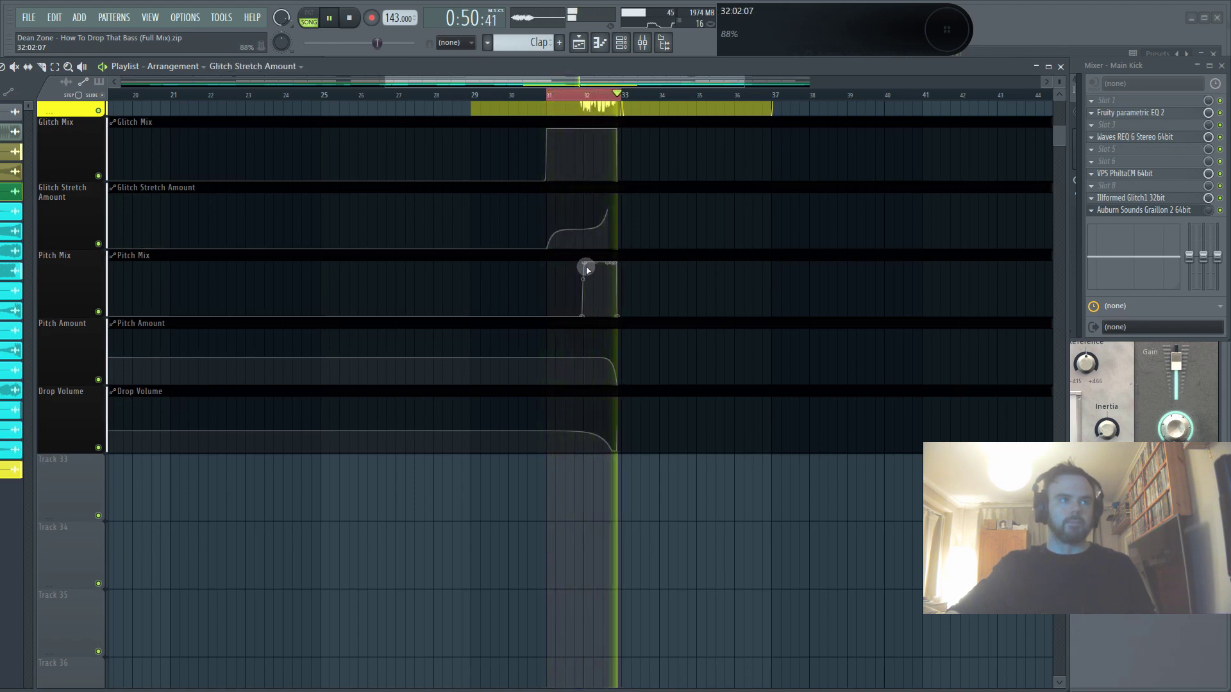
left_click_drag(587, 268, 597, 289)
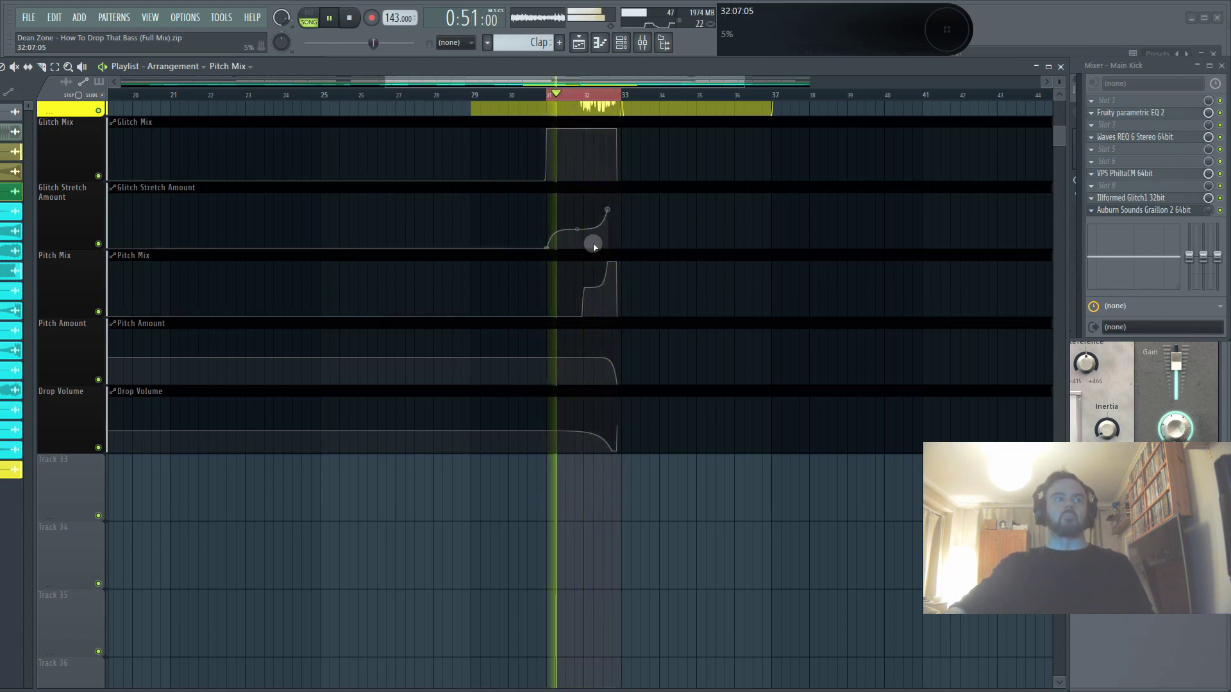
Reshape the Glitch Stretch Amount, Pitch Mix and Pitch Amount curves before the drop, and stop playback.
left_click_drag(577, 229, 577, 246)
left_click_drag(597, 287, 597, 267)
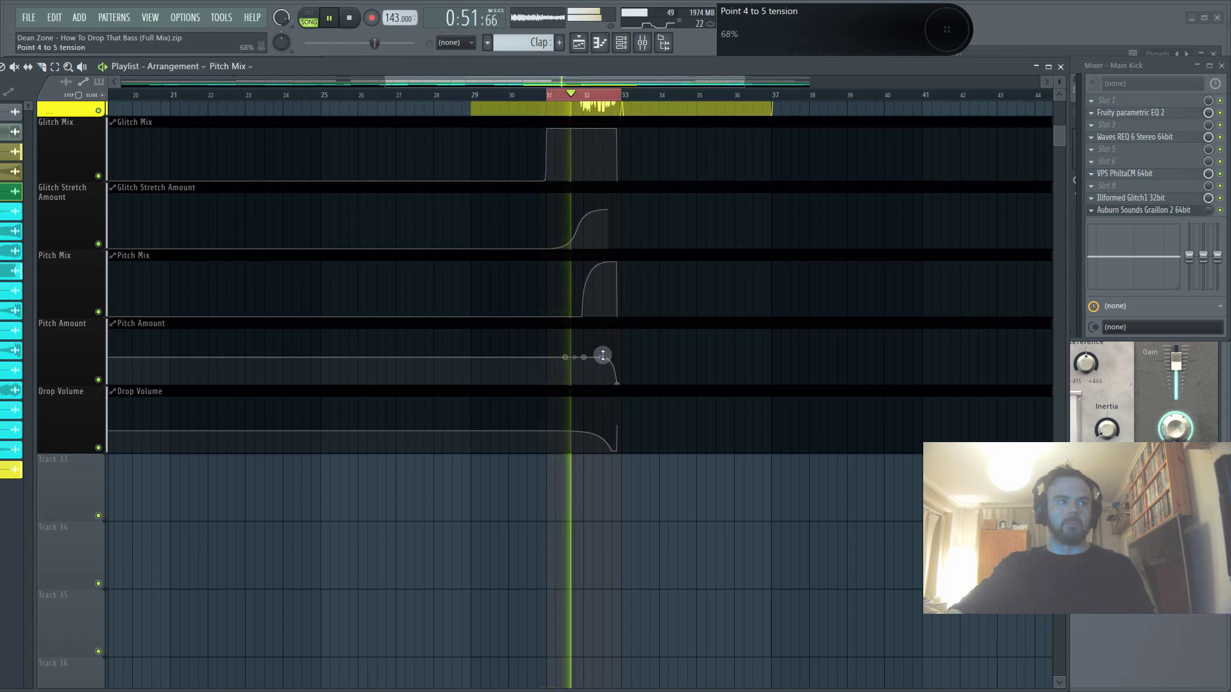
left_click_drag(600, 373, 597, 421)
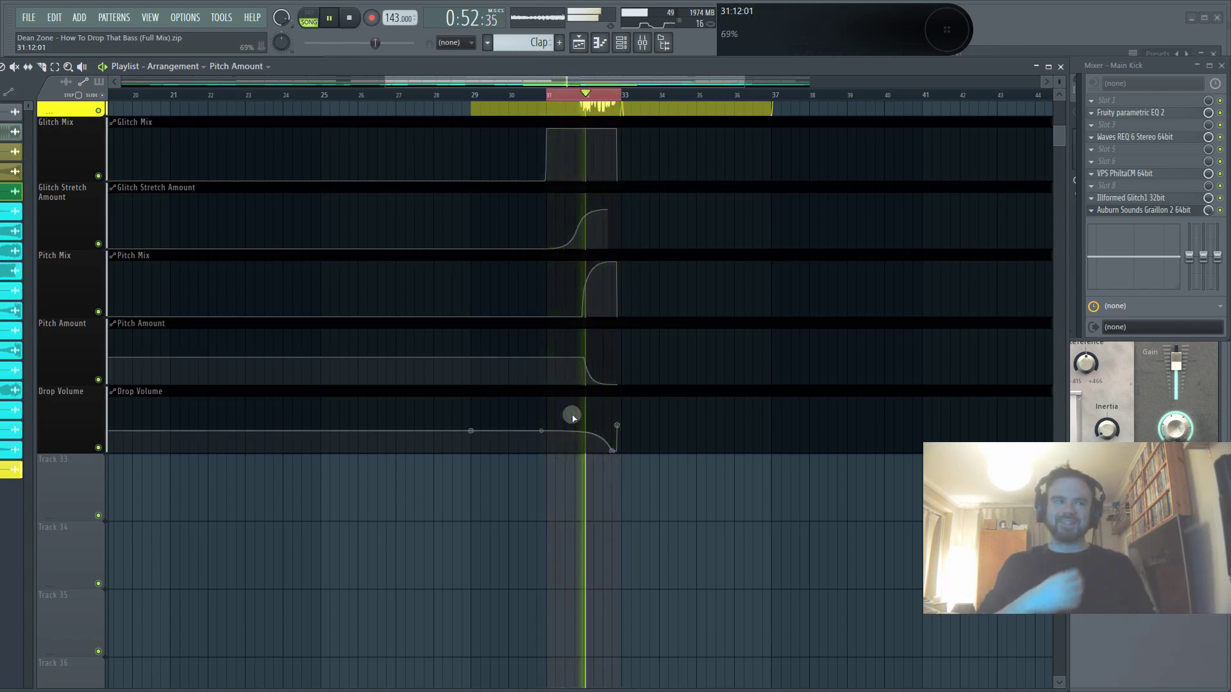
key("space")
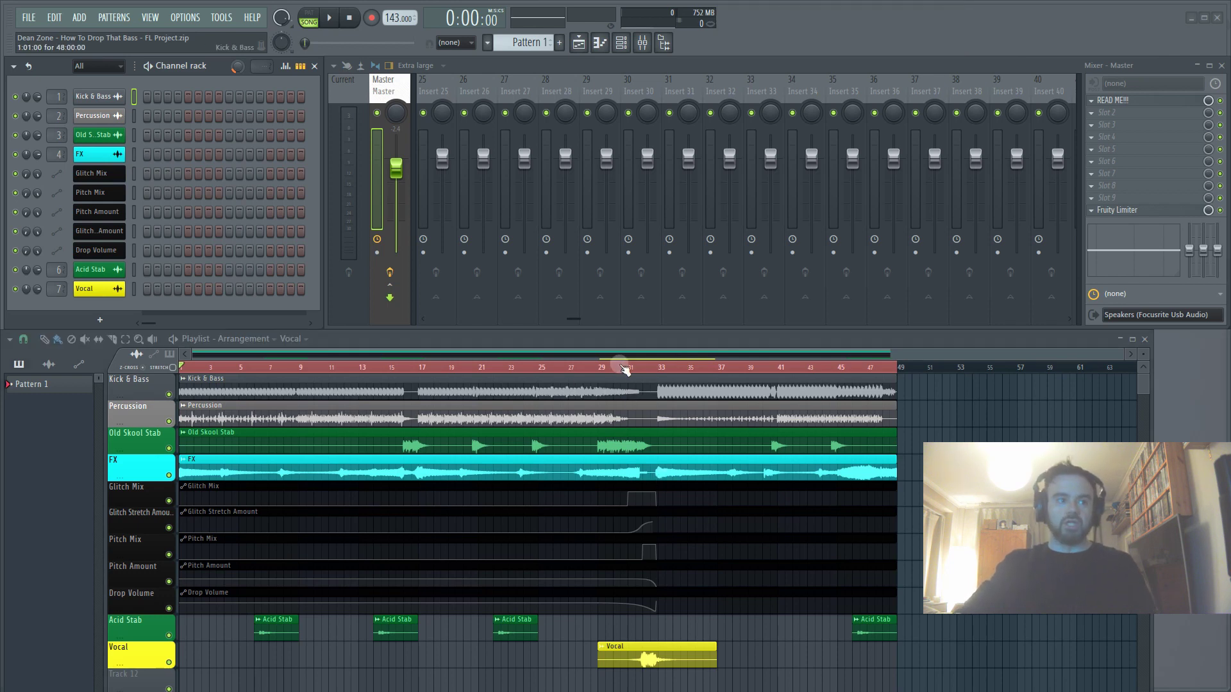
Play the simplified FL Project version from bar 29 through the drop while reviewing its first seven mixer tracks.
left_click(600, 368)
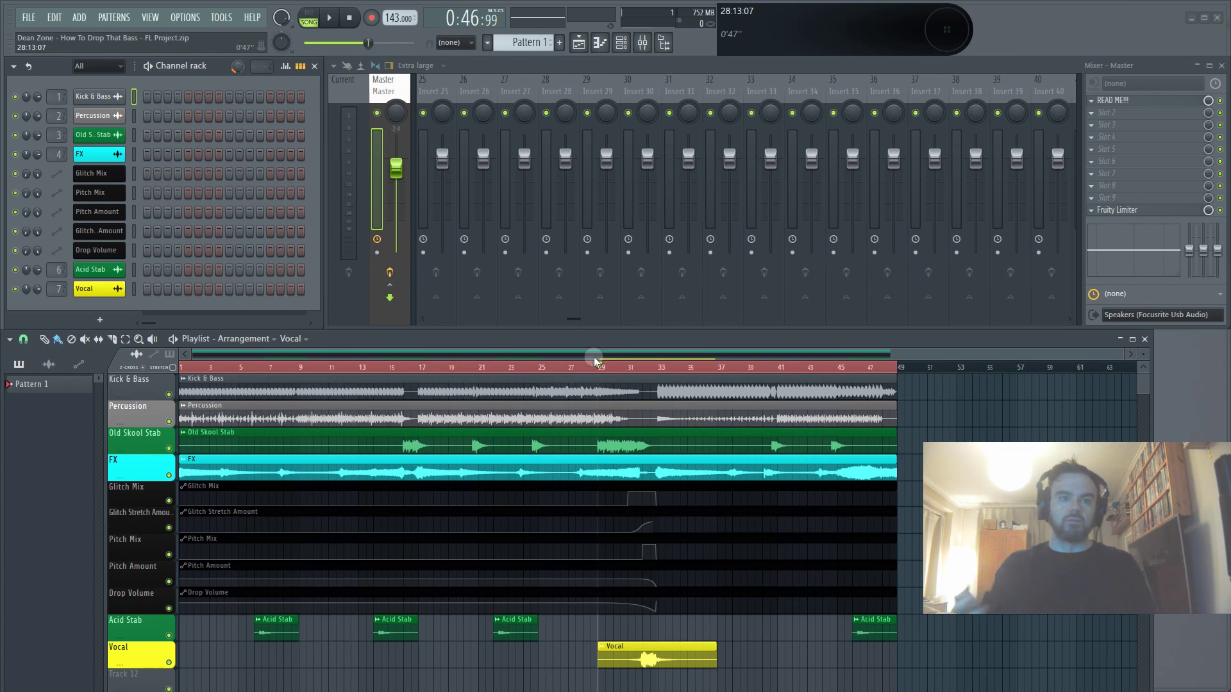
key("space")
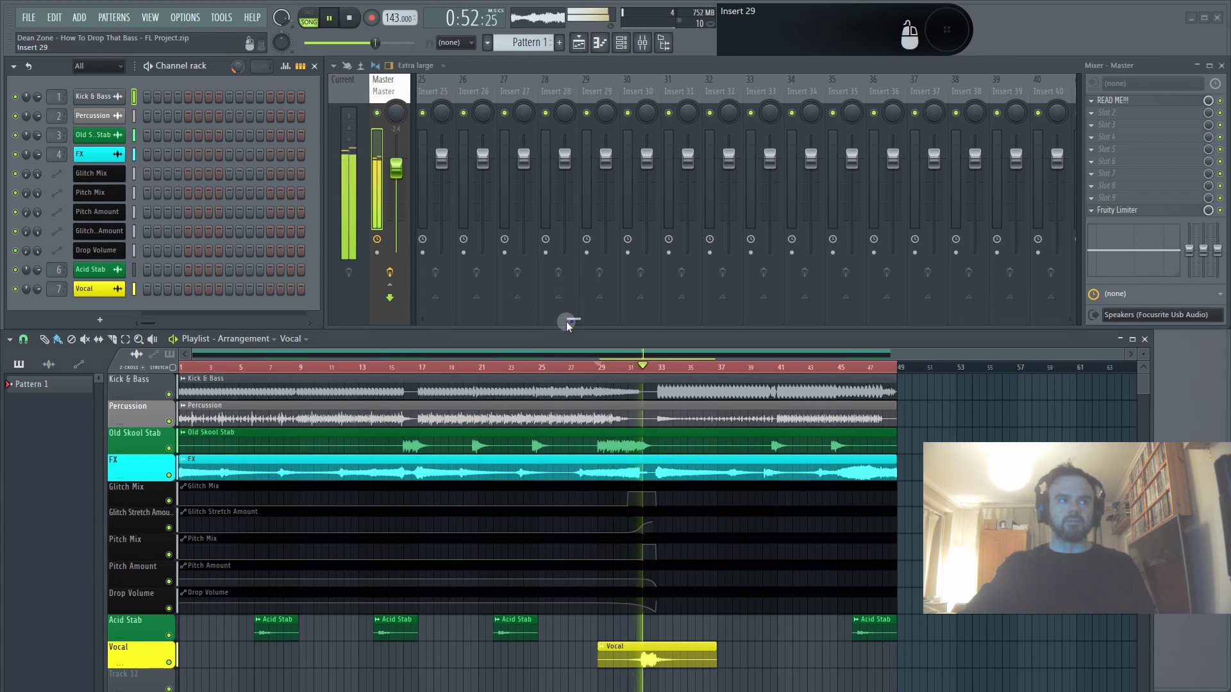
scroll(577, 322, "up", 5)
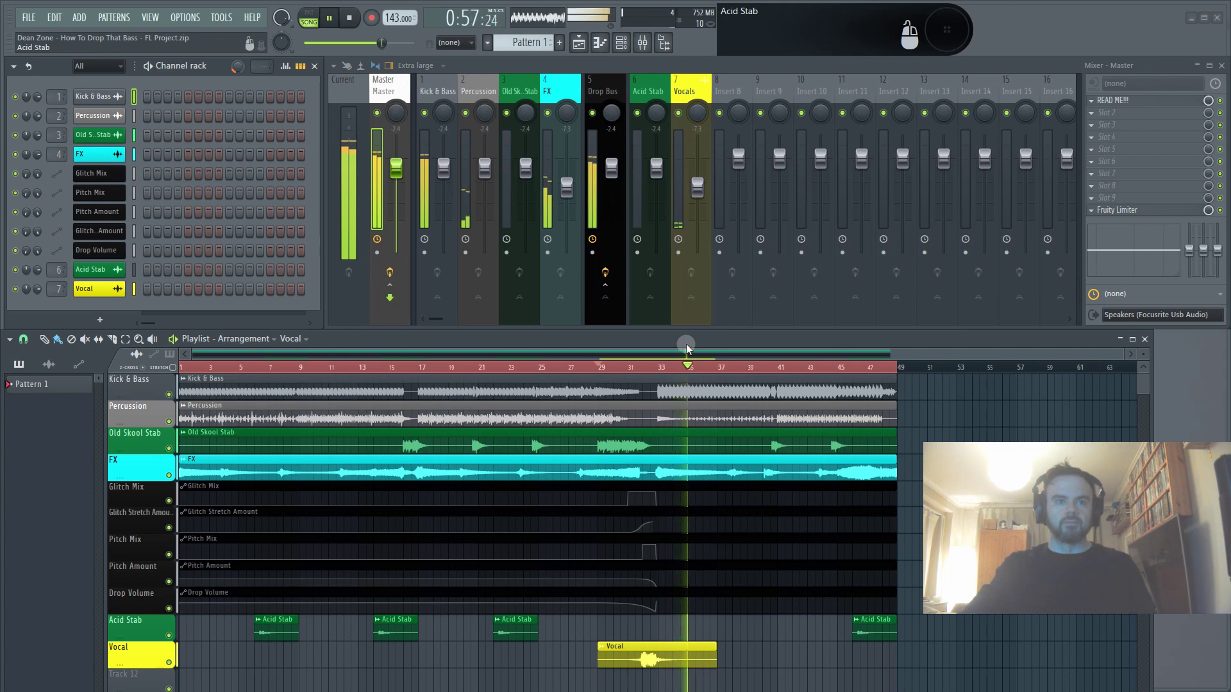
key("space")
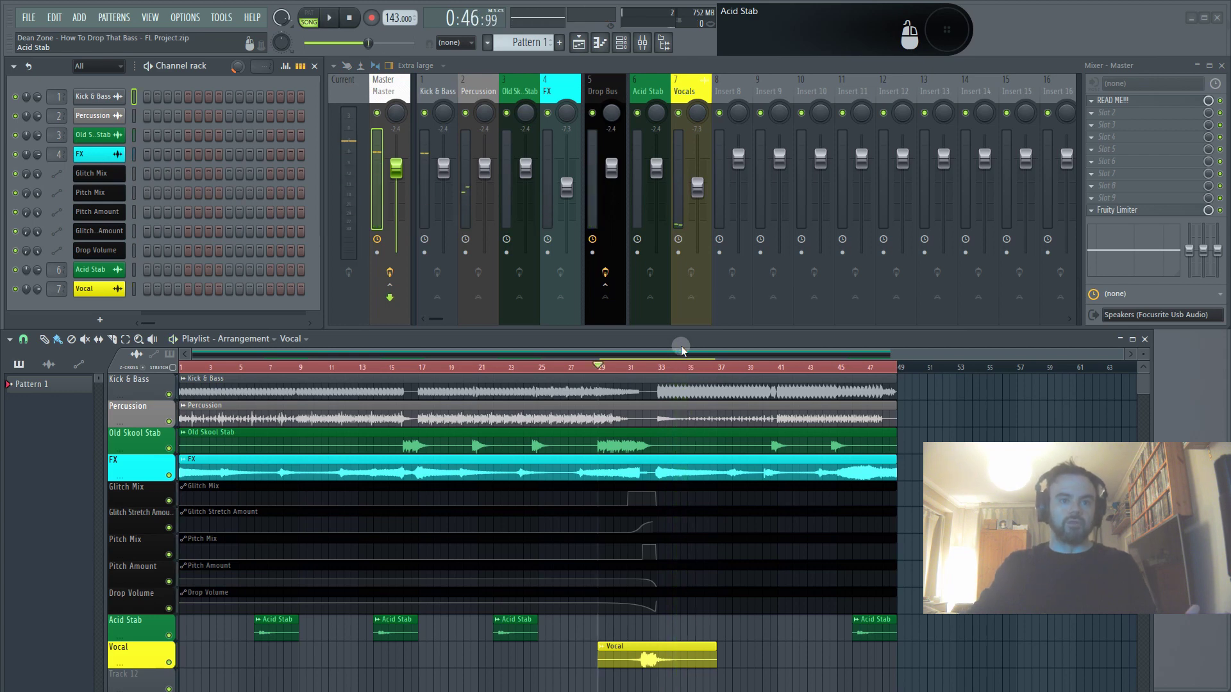